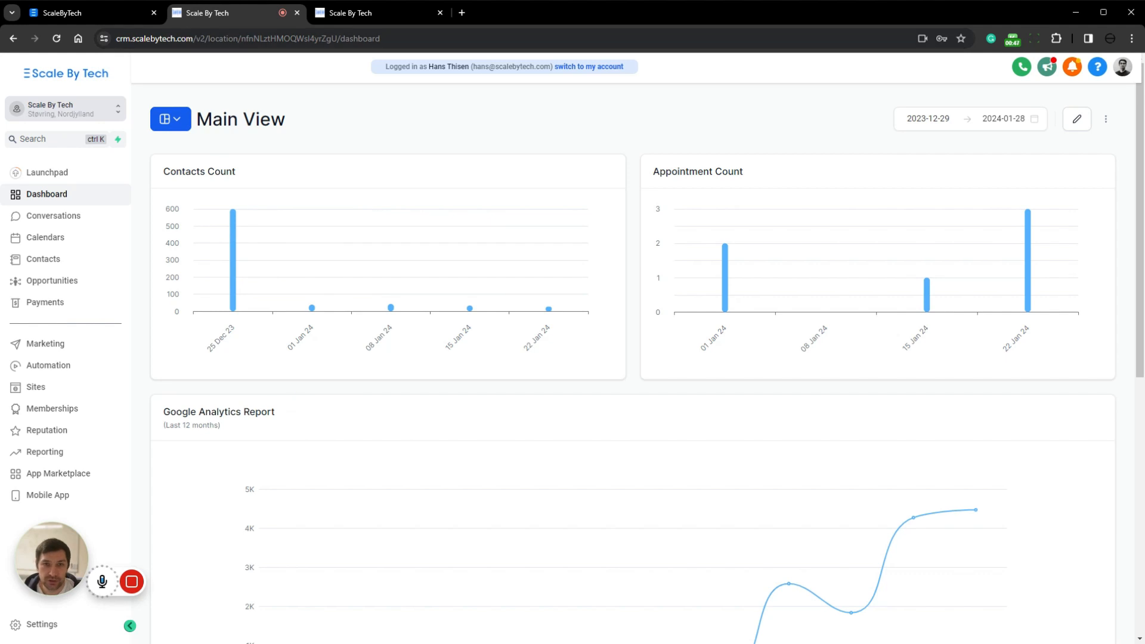
{"action": "left_click_drag", "start_coordinate": [116, 39], "coordinate": [226, 65]}
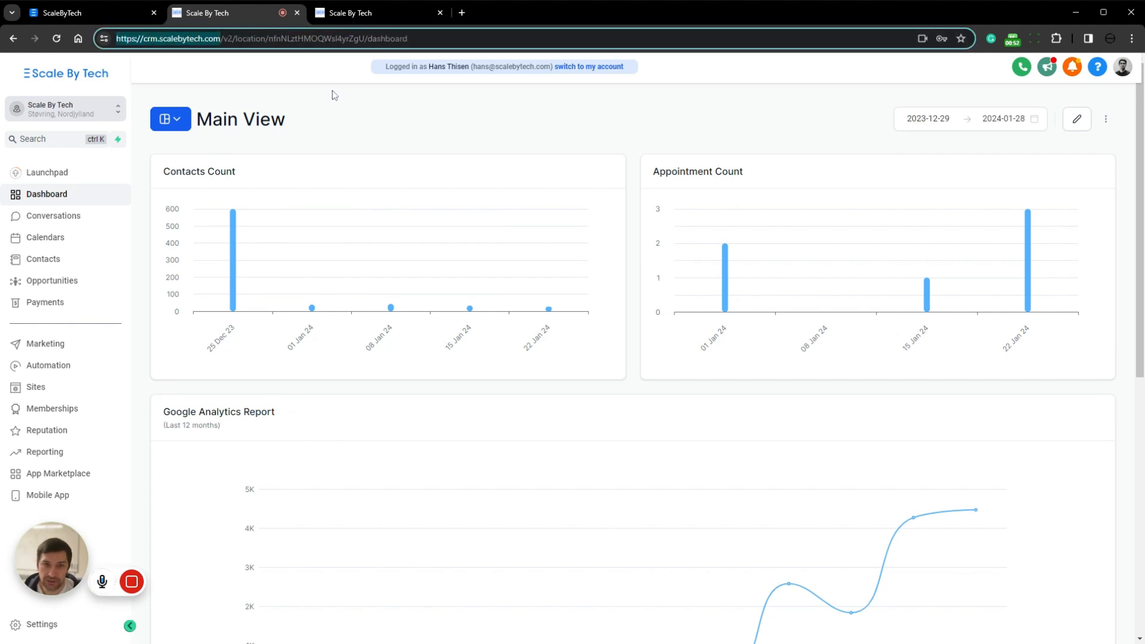
{"action": "left_click", "coordinate": [352, 100]}
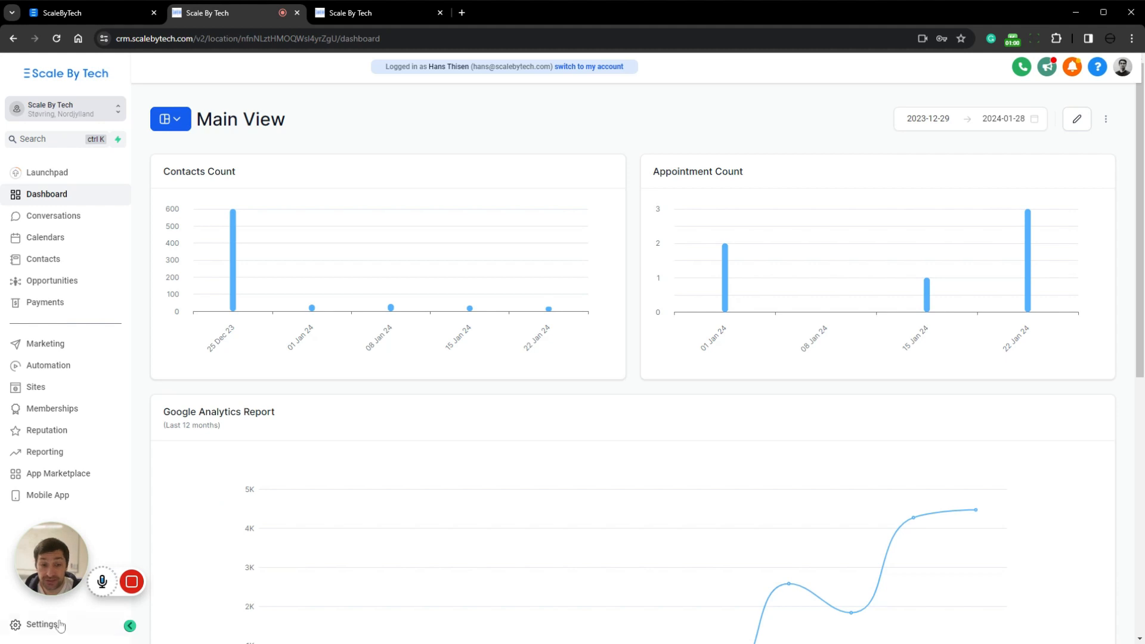
{"action": "left_click", "coordinate": [42, 625]}
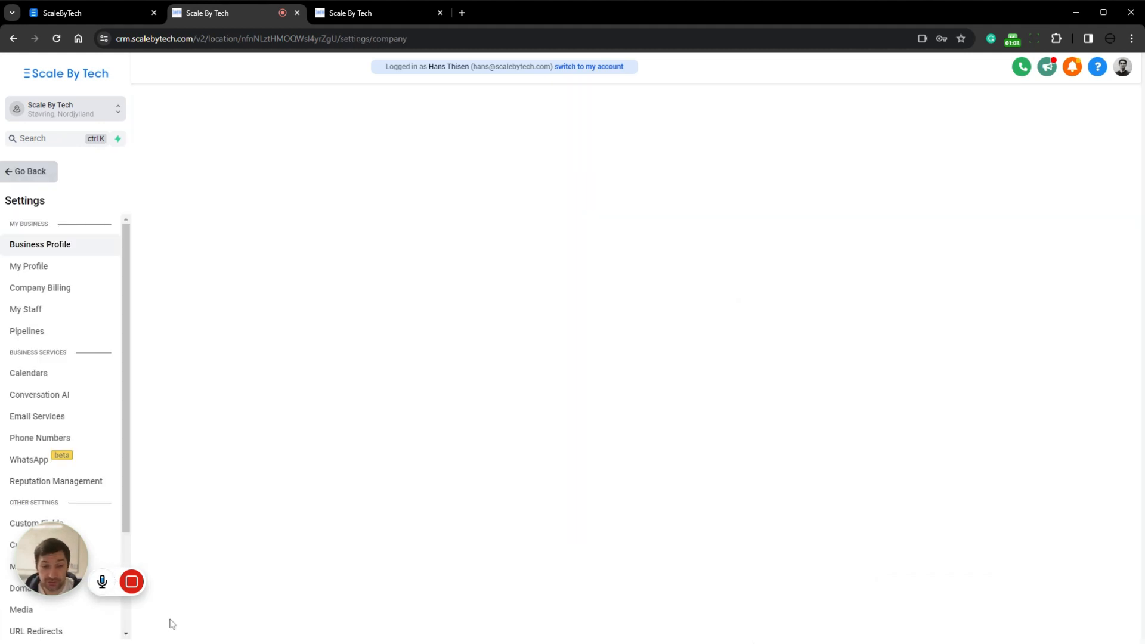
{"action": "left_click", "coordinate": [32, 171]}
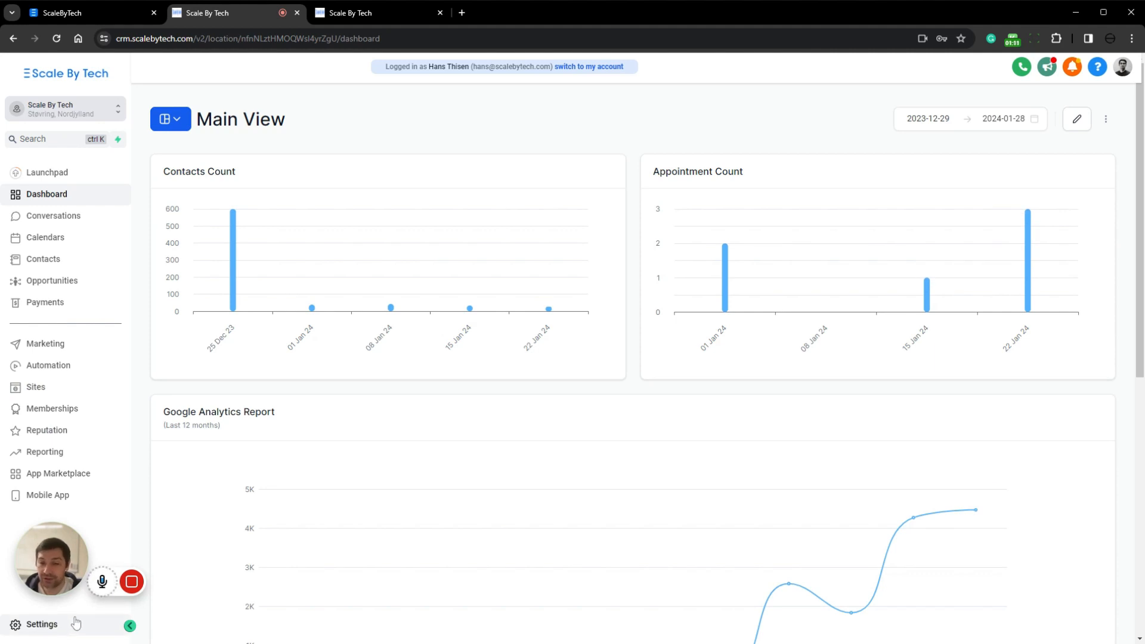
Open the Surveys list in the Sites area
{"action": "left_click", "coordinate": [38, 388]}
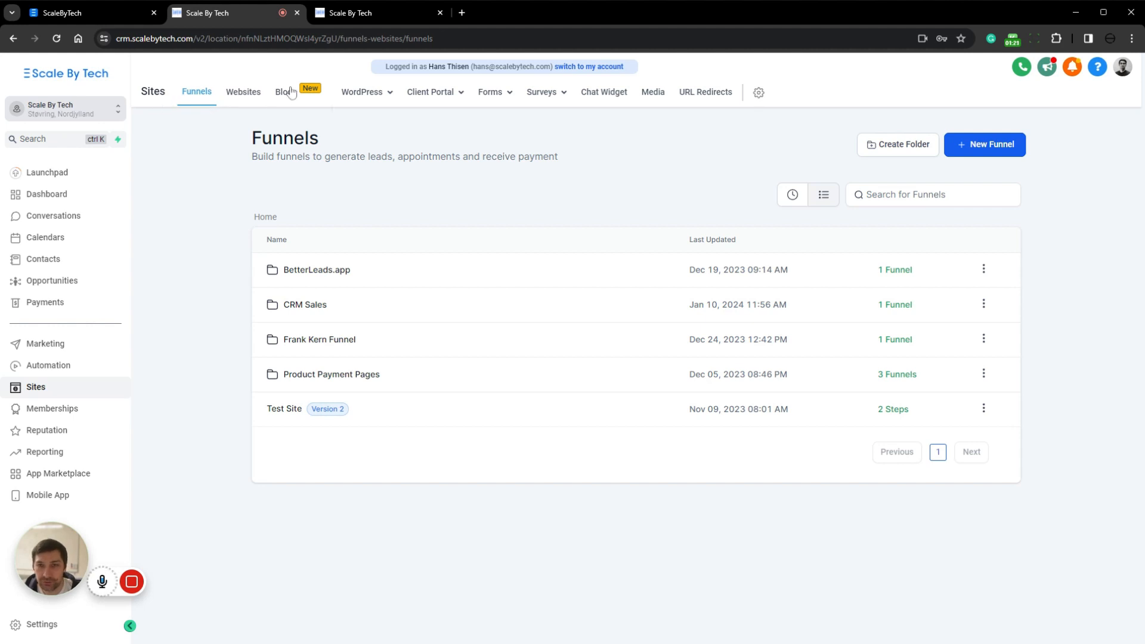
{"action": "left_click", "coordinate": [547, 97]}
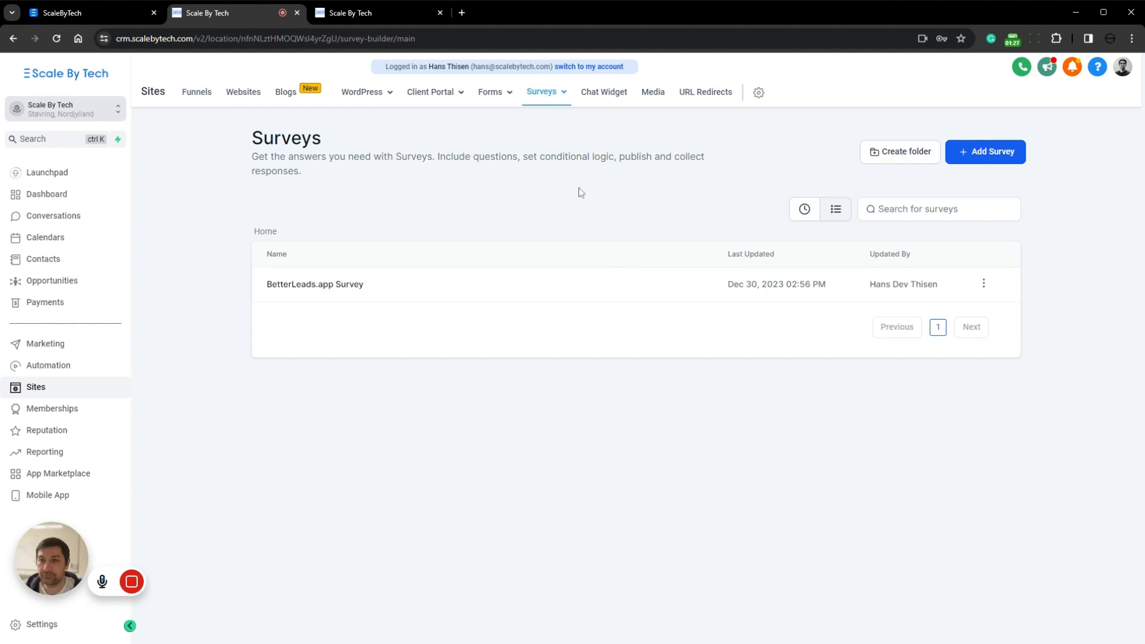
{"action": "mouse_move", "coordinate": [492, 93]}
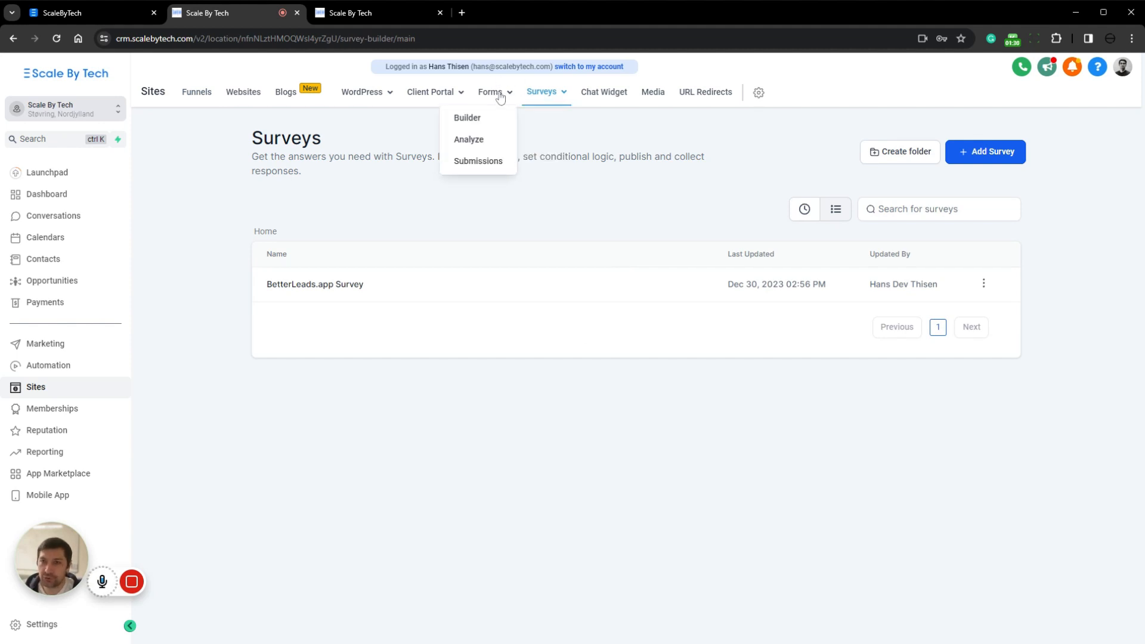
{"action": "mouse_move", "coordinate": [559, 97]}
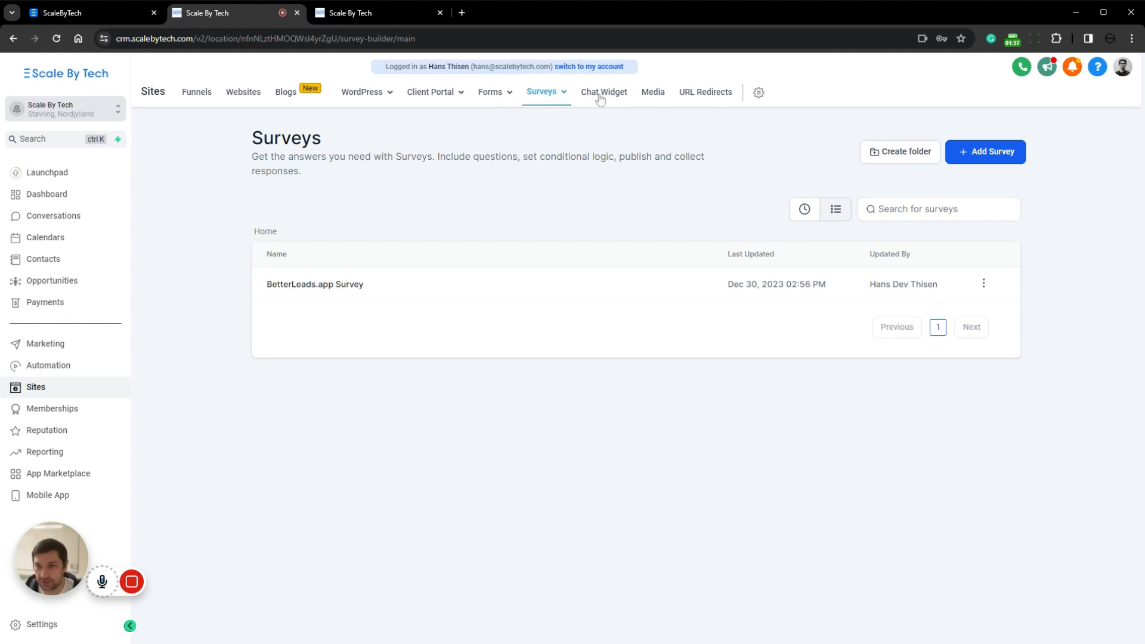
Look through the survey designs in the template library and close it without picking one
{"action": "left_click", "coordinate": [1004, 156]}
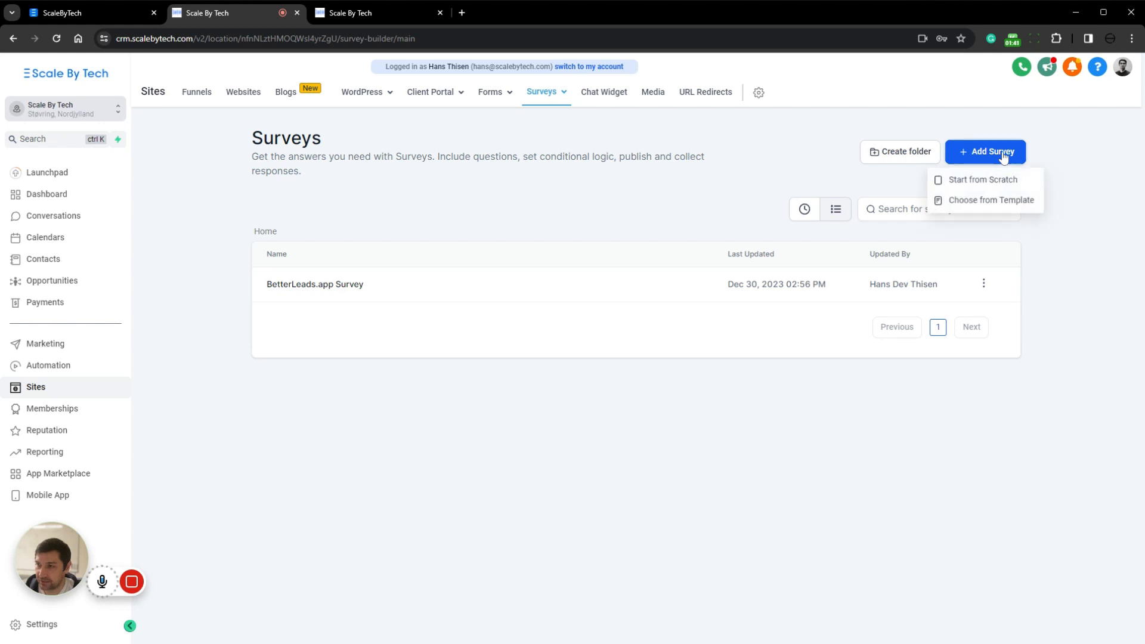
{"action": "left_click", "coordinate": [983, 201]}
{"action": "scroll", "coordinate": [1008, 111], "scroll_direction": "down", "scroll_amount": 5}
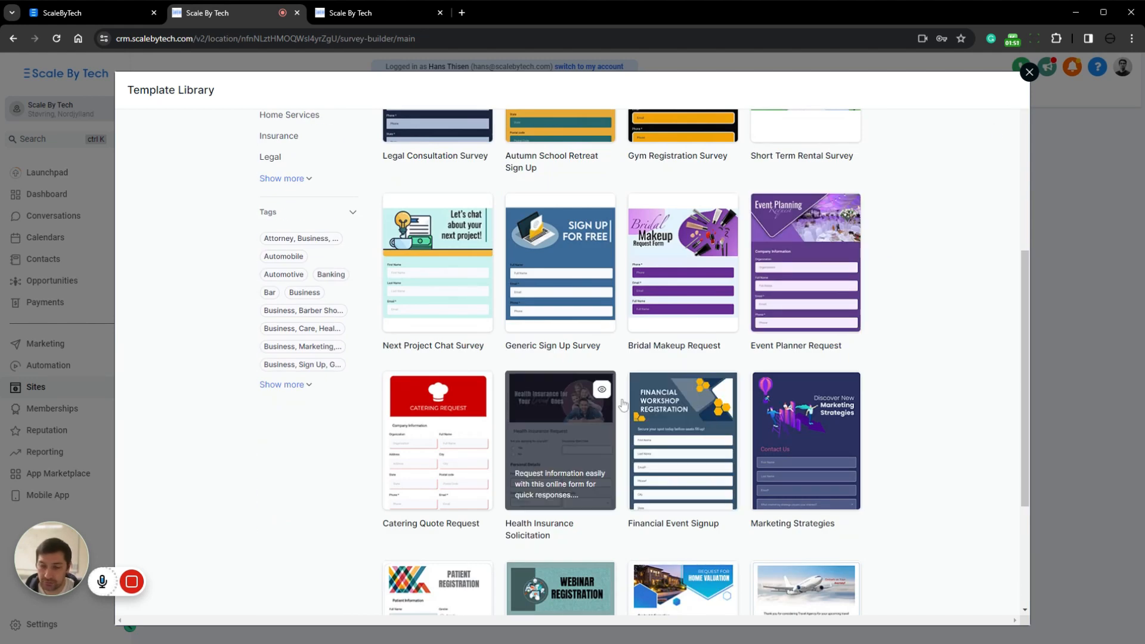
{"action": "scroll", "coordinate": [622, 441], "scroll_direction": "down", "scroll_amount": 3}
{"action": "scroll", "coordinate": [756, 393], "scroll_direction": "up", "scroll_amount": 9}
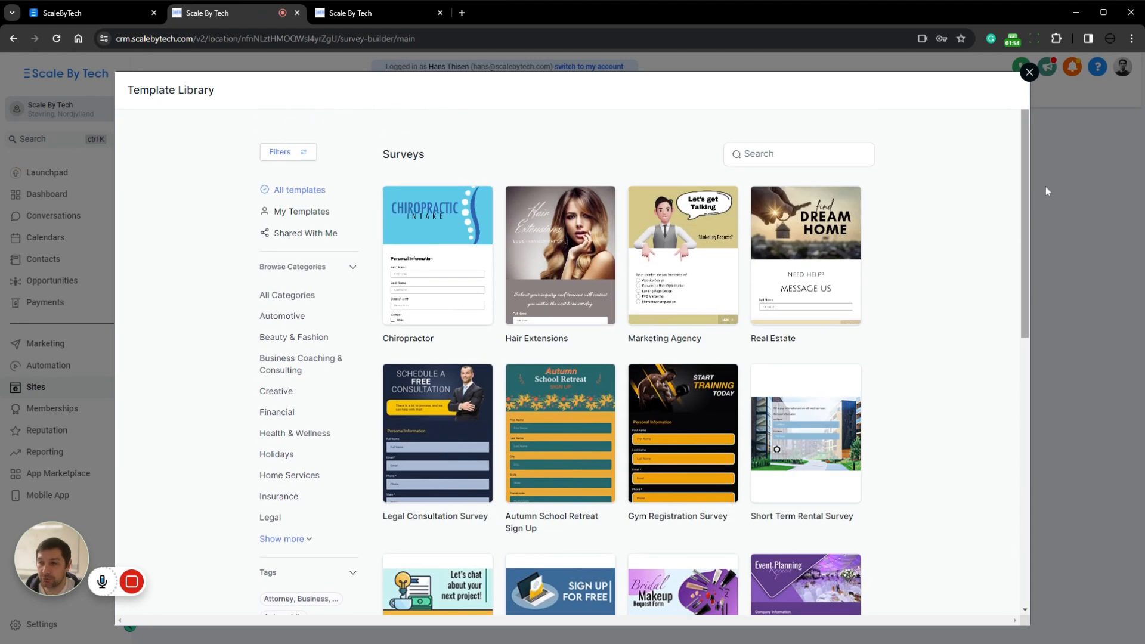
{"action": "left_click", "coordinate": [1029, 73]}
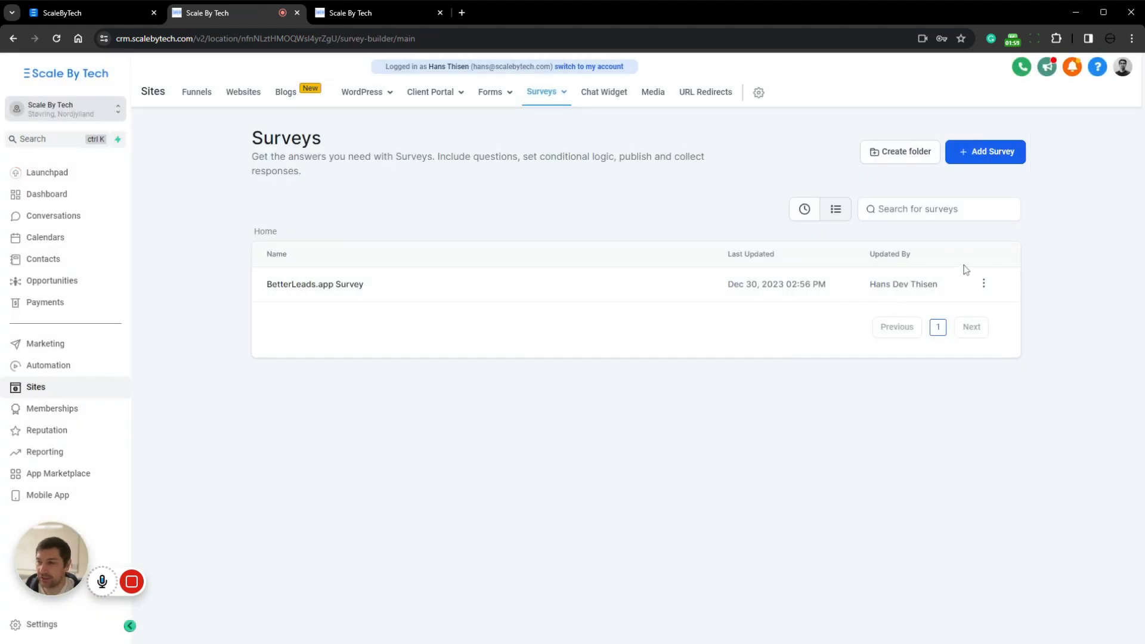
Create a new survey from scratch and rename it "Test Survey 1"
{"action": "left_click", "coordinate": [1003, 155]}
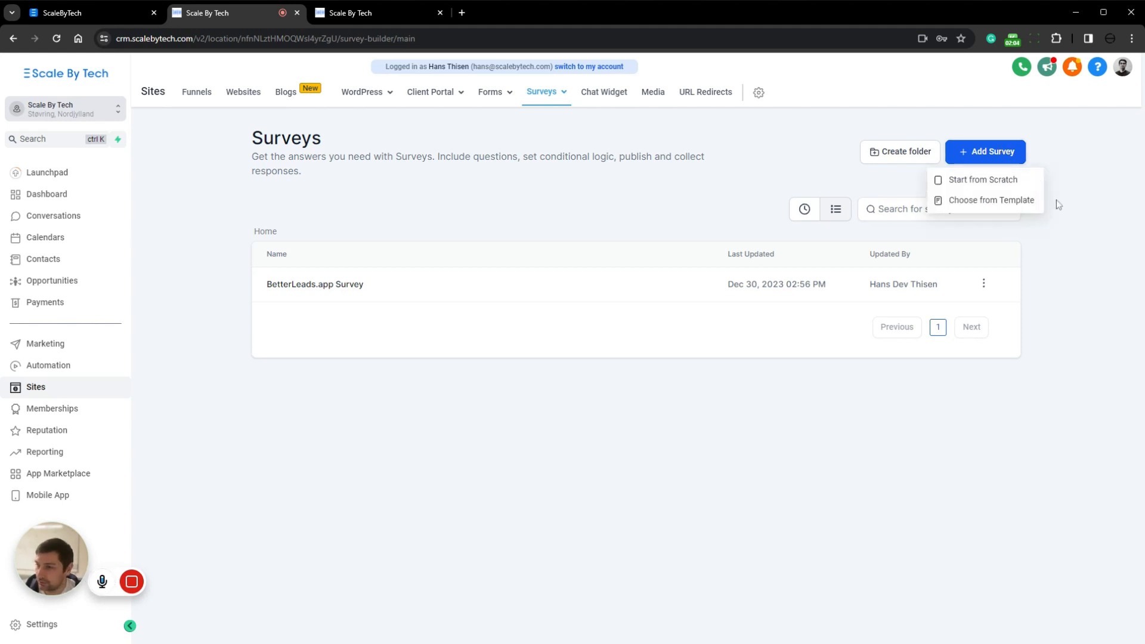
{"action": "left_click", "coordinate": [1016, 180]}
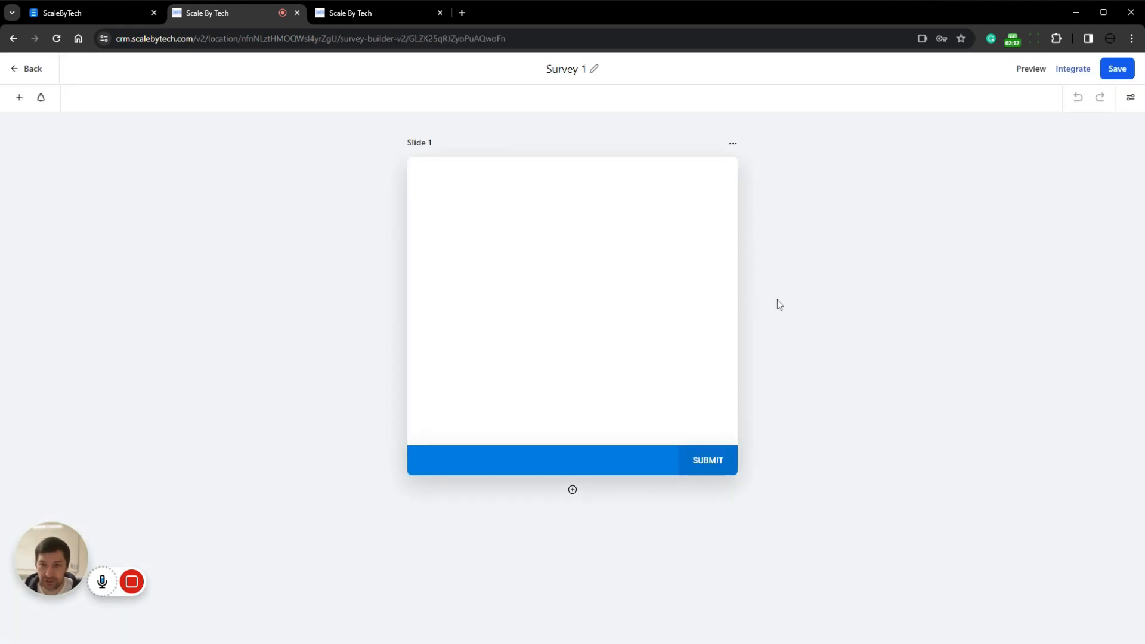
{"action": "left_click", "coordinate": [594, 70]}
{"action": "left_click_drag", "start_coordinate": [594, 71], "coordinate": [549, 71]}
{"action": "type", "text": "Test Survey 1"}
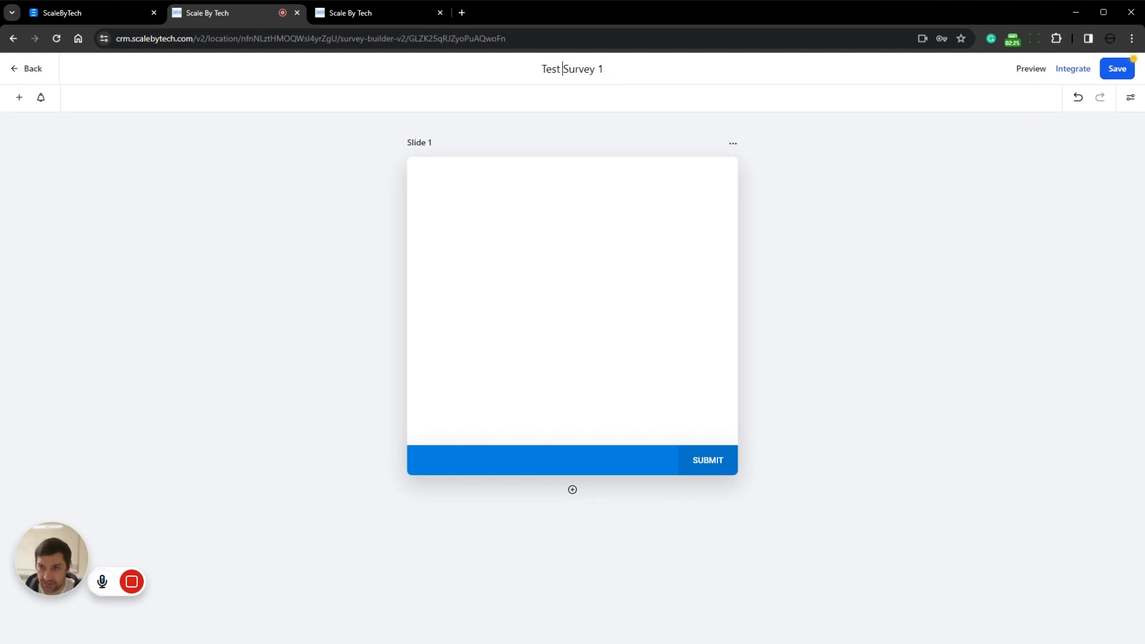
{"action": "left_click", "coordinate": [372, 209]}
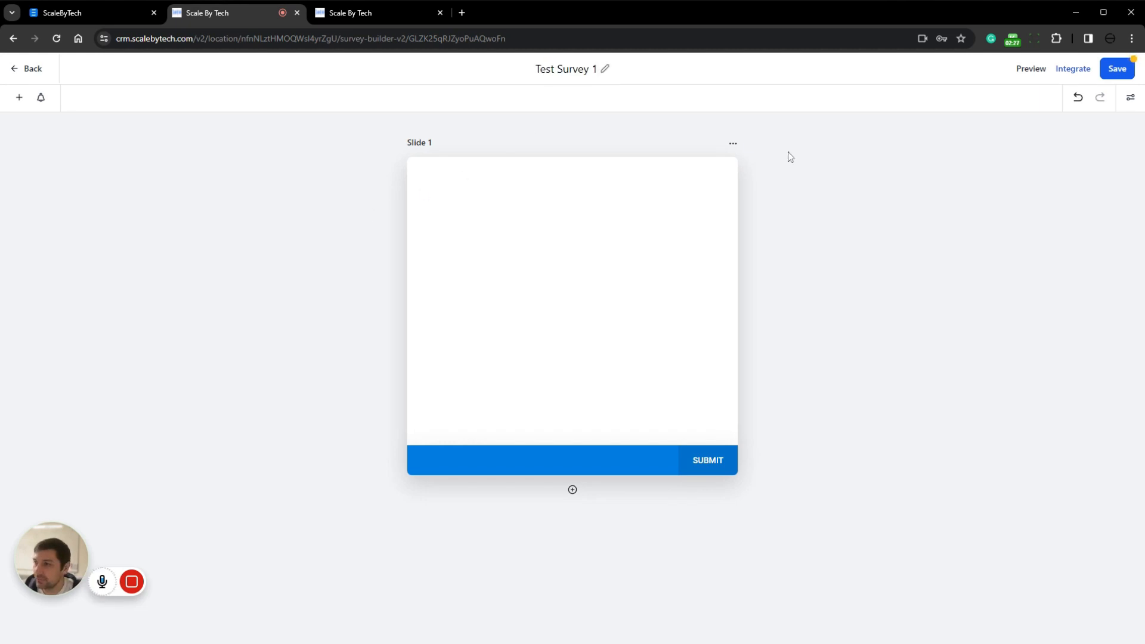
Add First Name, Last Name, Email and Phone fields to Slide 1 of the survey
{"action": "left_click", "coordinate": [19, 98]}
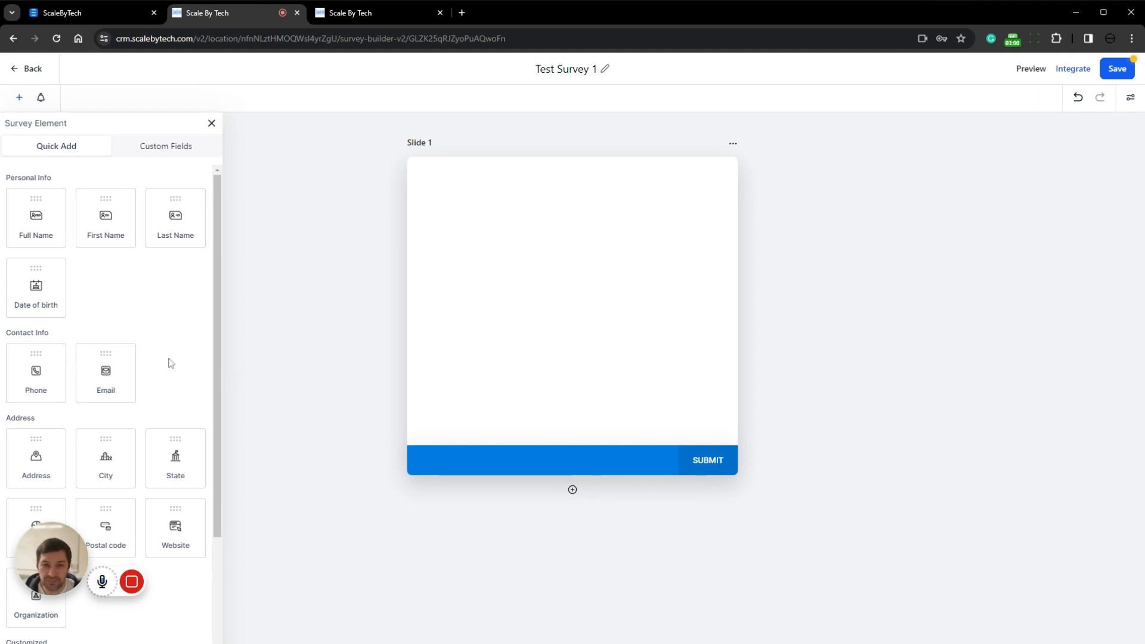
{"action": "left_click", "coordinate": [103, 225]}
{"action": "left_click", "coordinate": [178, 226]}
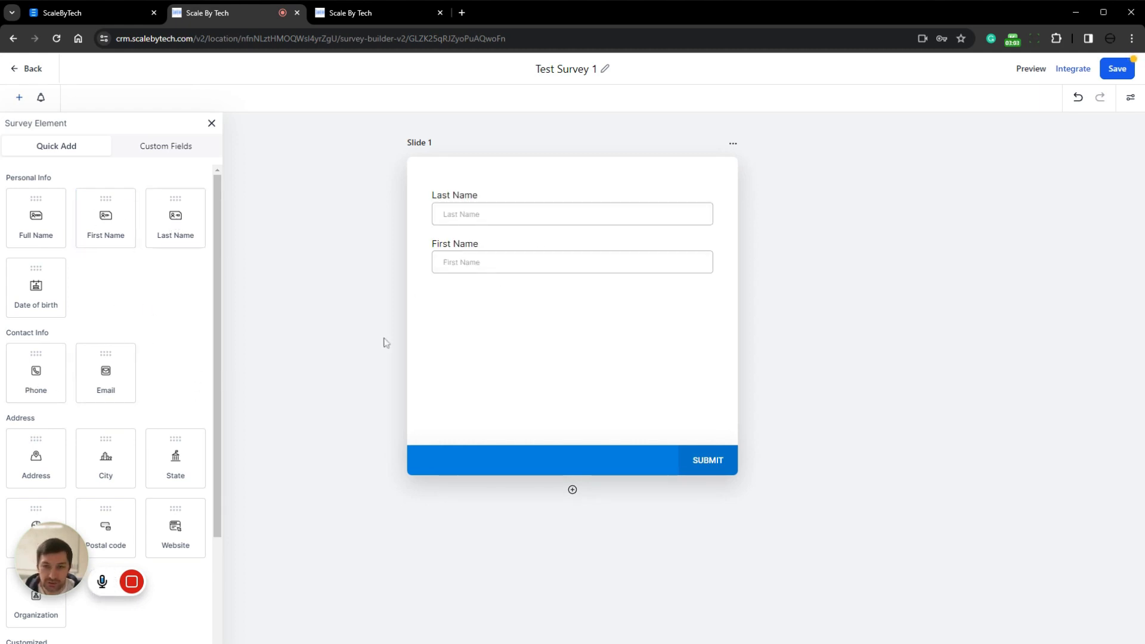
{"action": "left_click_drag", "start_coordinate": [125, 378], "coordinate": [484, 324]}
{"action": "left_click", "coordinate": [39, 373]}
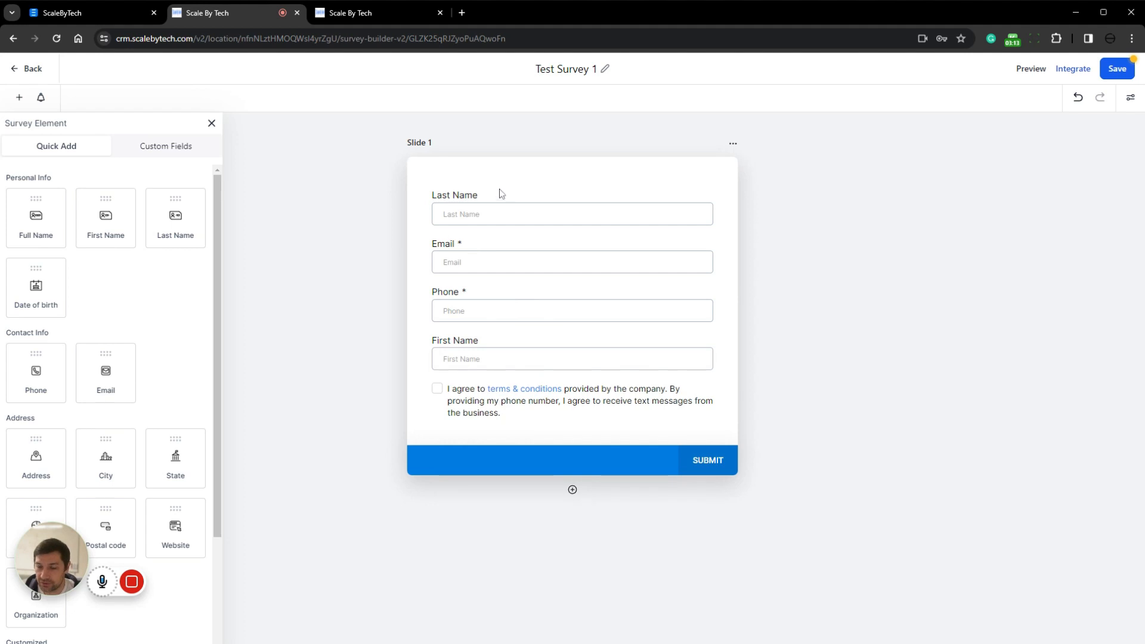
Arrange the fields in the order First Name, Last Name, Email, Phone, and enable the country picker for the Phone field
{"action": "left_click_drag", "start_coordinate": [461, 338], "coordinate": [457, 186]}
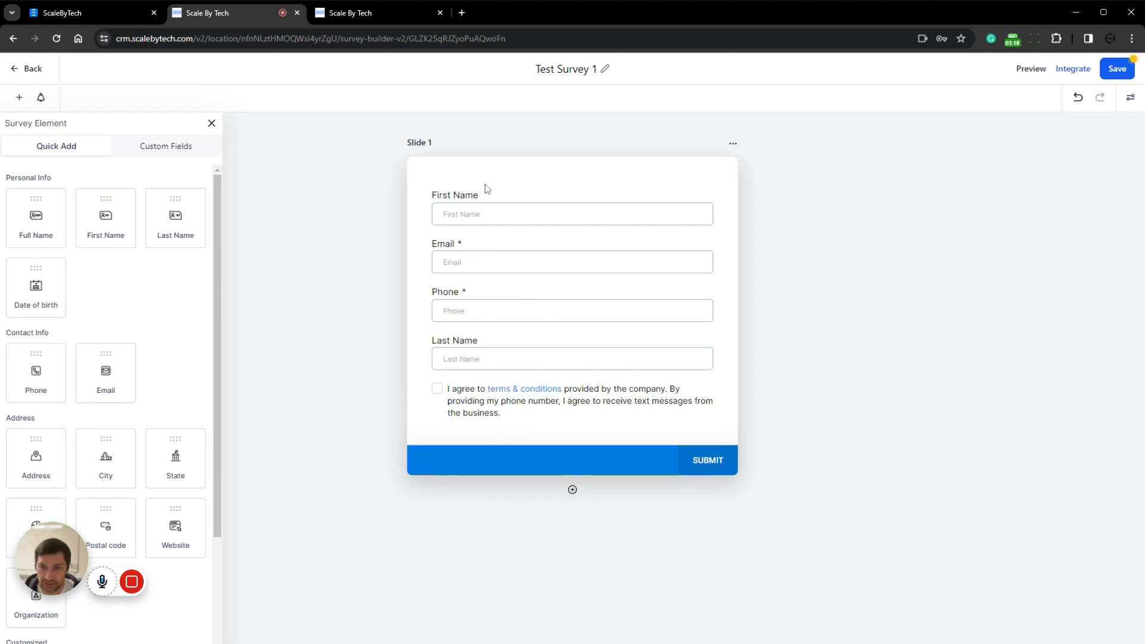
{"action": "left_click_drag", "start_coordinate": [464, 342], "coordinate": [463, 289]}
{"action": "left_click_drag", "start_coordinate": [458, 344], "coordinate": [459, 291]}
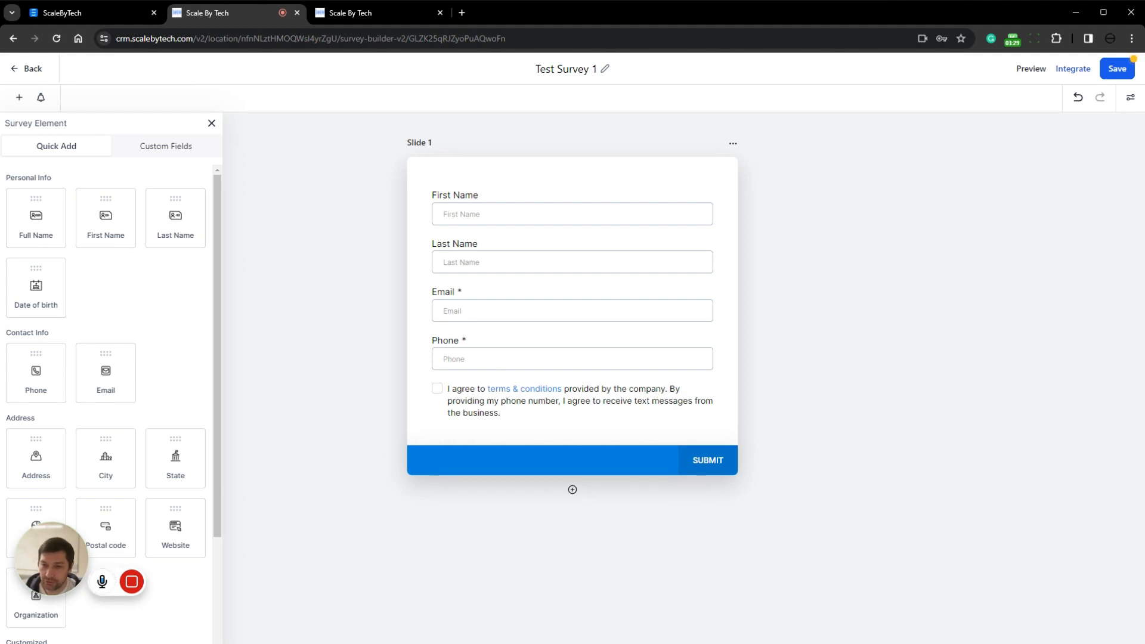
{"action": "left_click", "coordinate": [465, 351]}
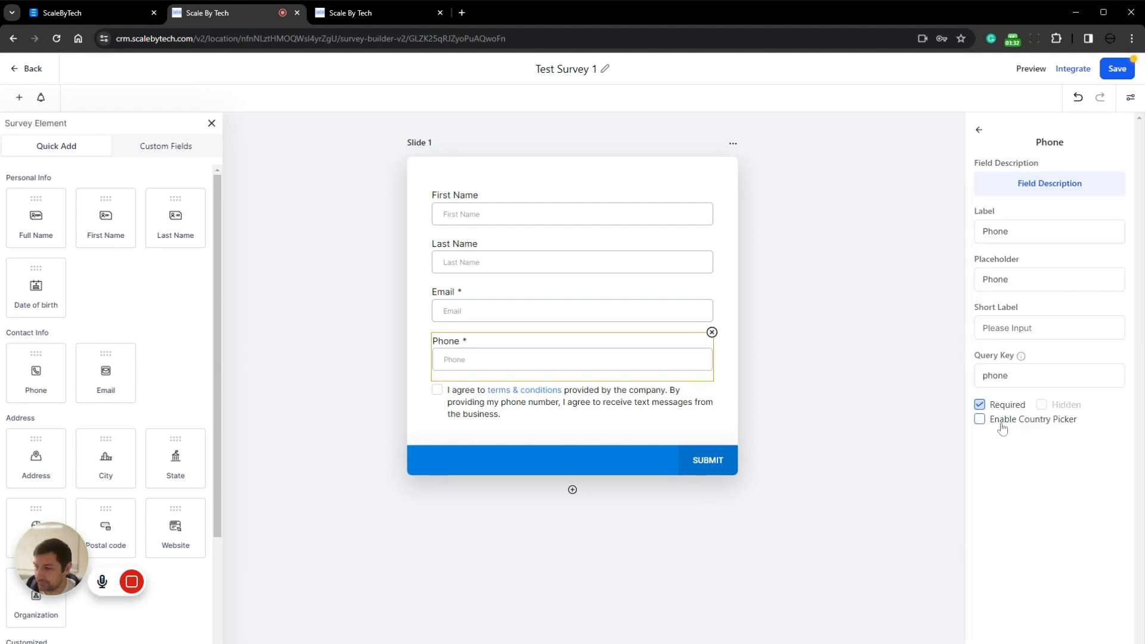
{"action": "left_click", "coordinate": [982, 423]}
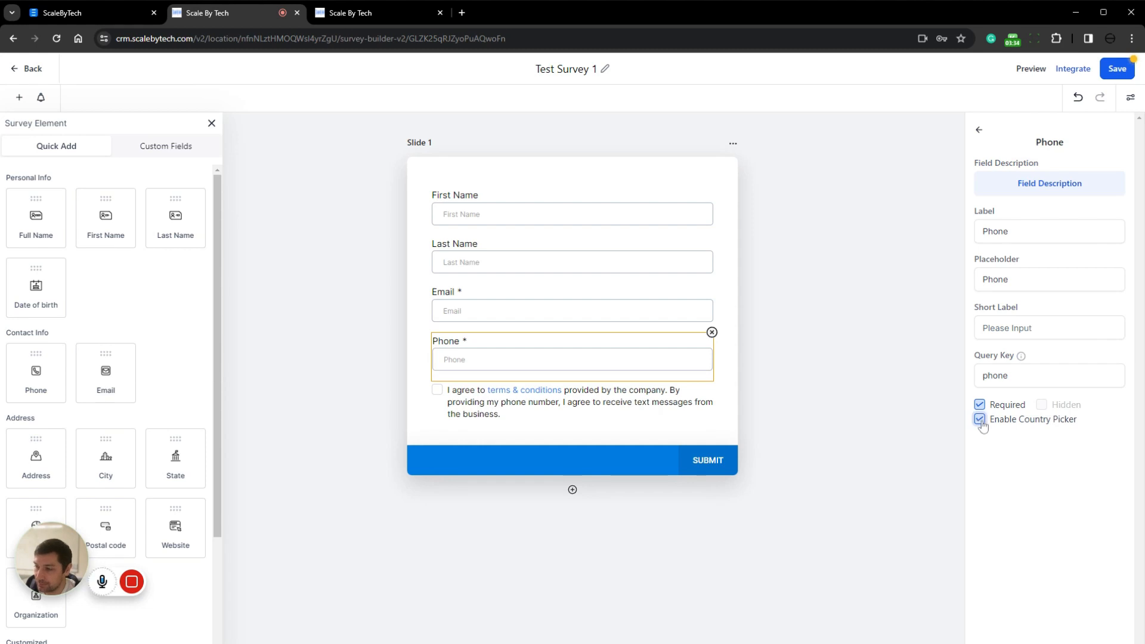
{"action": "left_click", "coordinate": [525, 397]}
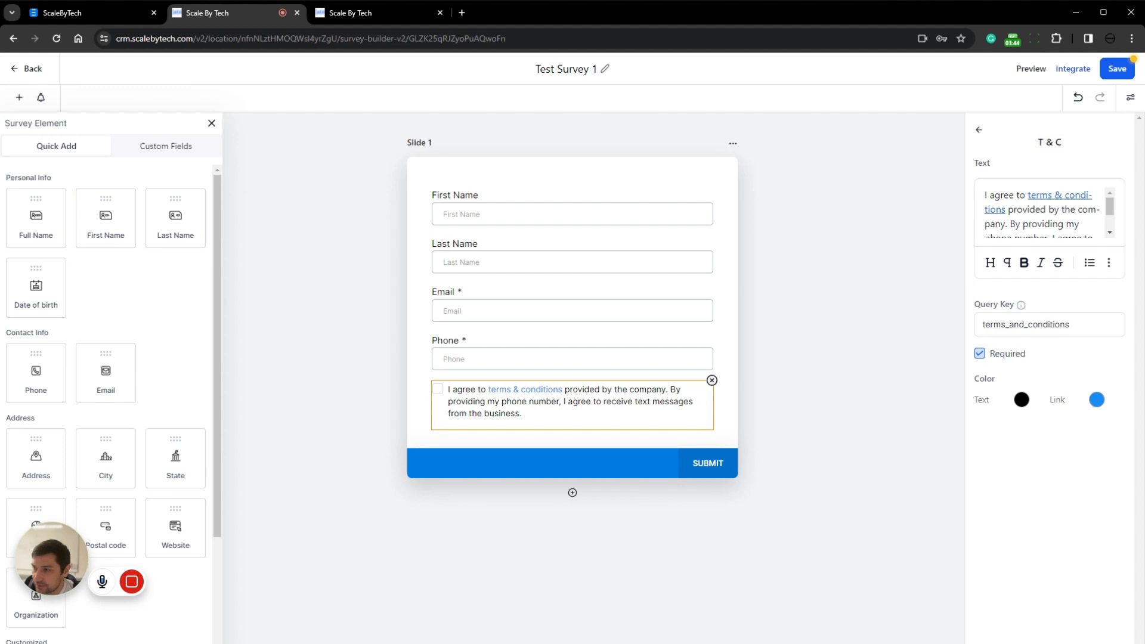
{"action": "left_click_drag", "start_coordinate": [1008, 210], "coordinate": [1028, 196]}
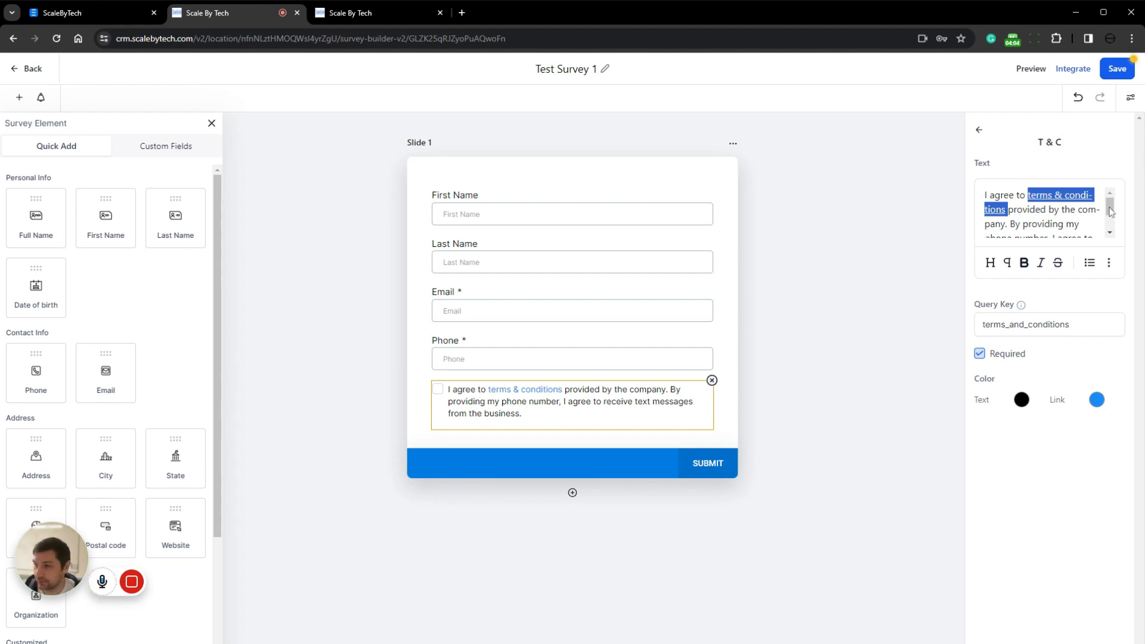
{"action": "left_click_drag", "start_coordinate": [1028, 195], "coordinate": [1006, 210]}
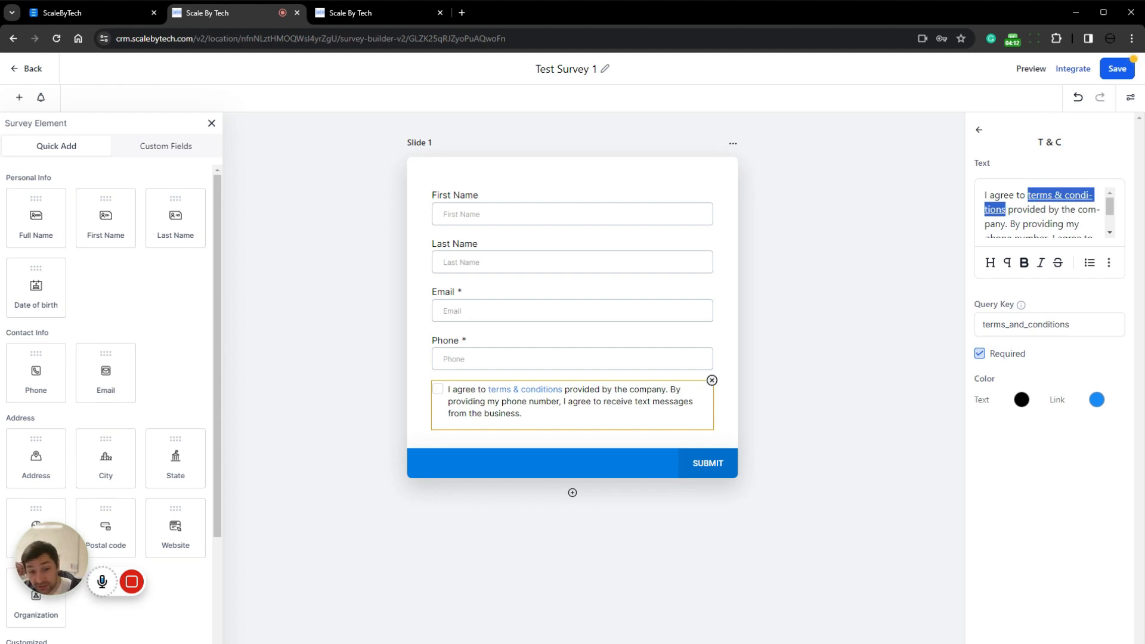
{"action": "left_click", "coordinate": [1024, 264]}
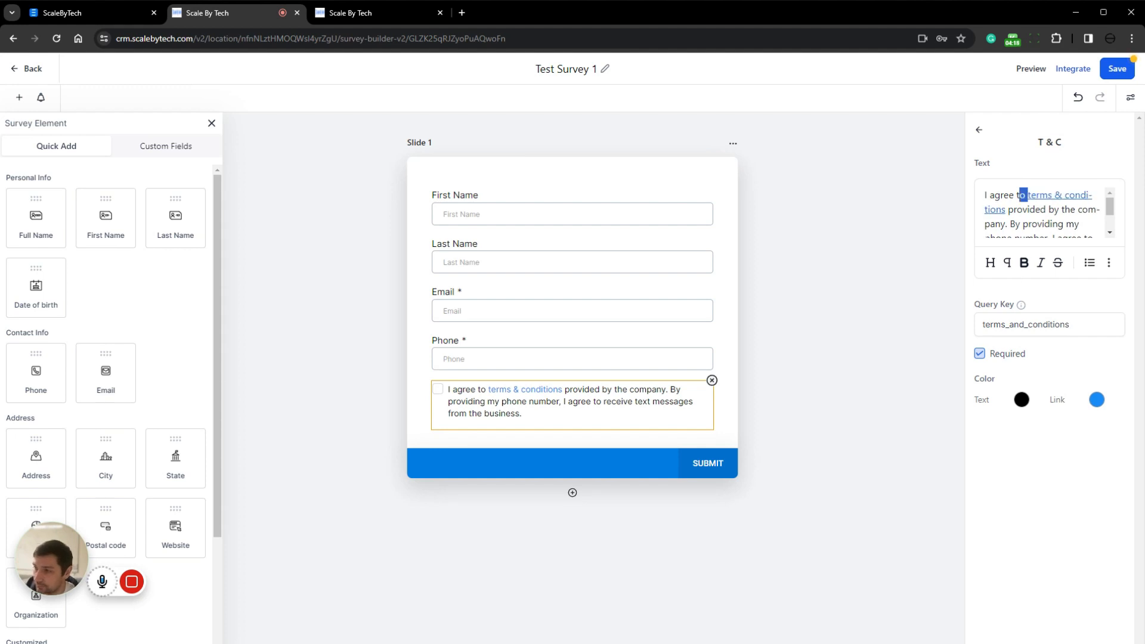
{"action": "left_click", "coordinate": [1109, 262]}
{"action": "left_click", "coordinate": [1112, 227]}
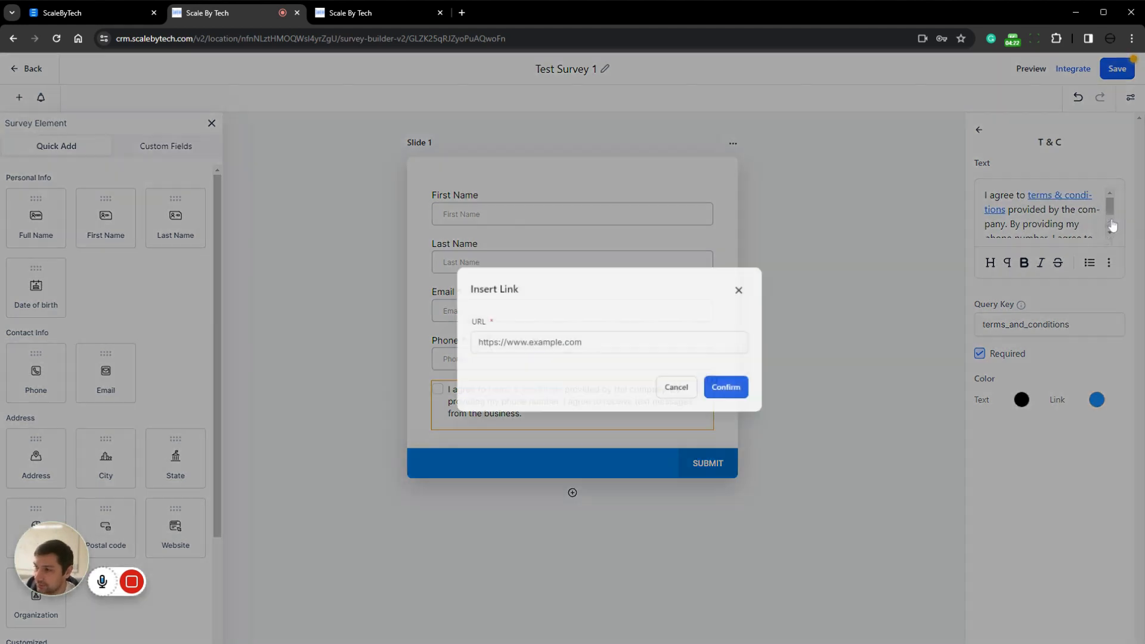
{"action": "left_click_drag", "start_coordinate": [543, 352], "coordinate": [406, 355]}
{"action": "left_click", "coordinate": [520, 352]}
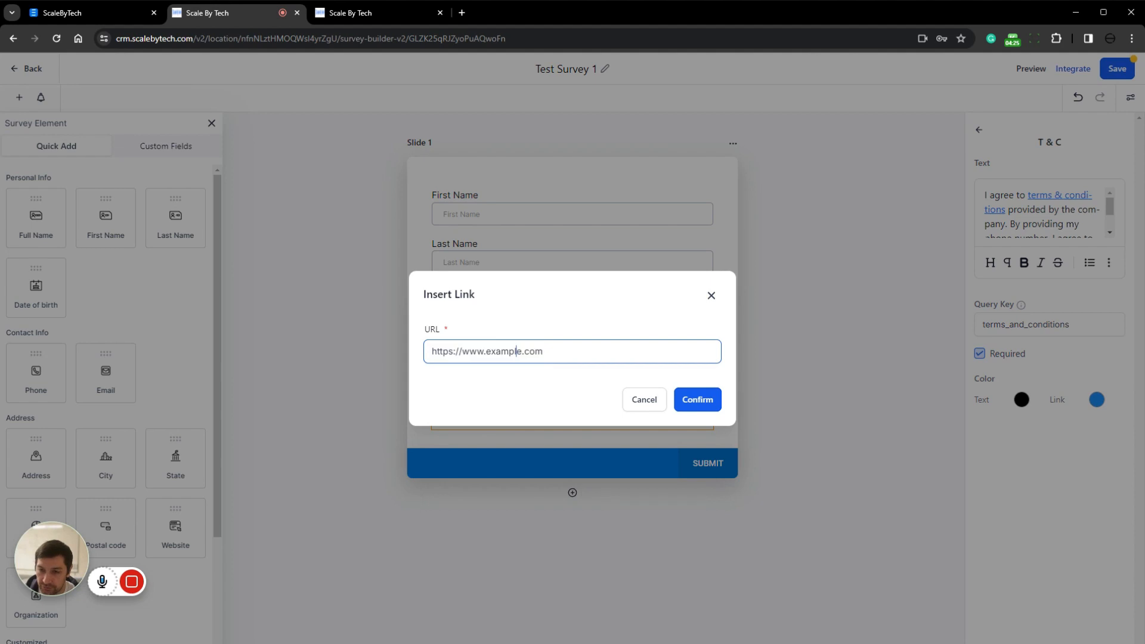
{"action": "double_click", "coordinate": [505, 351]}
{"action": "type", "text": "tac"}
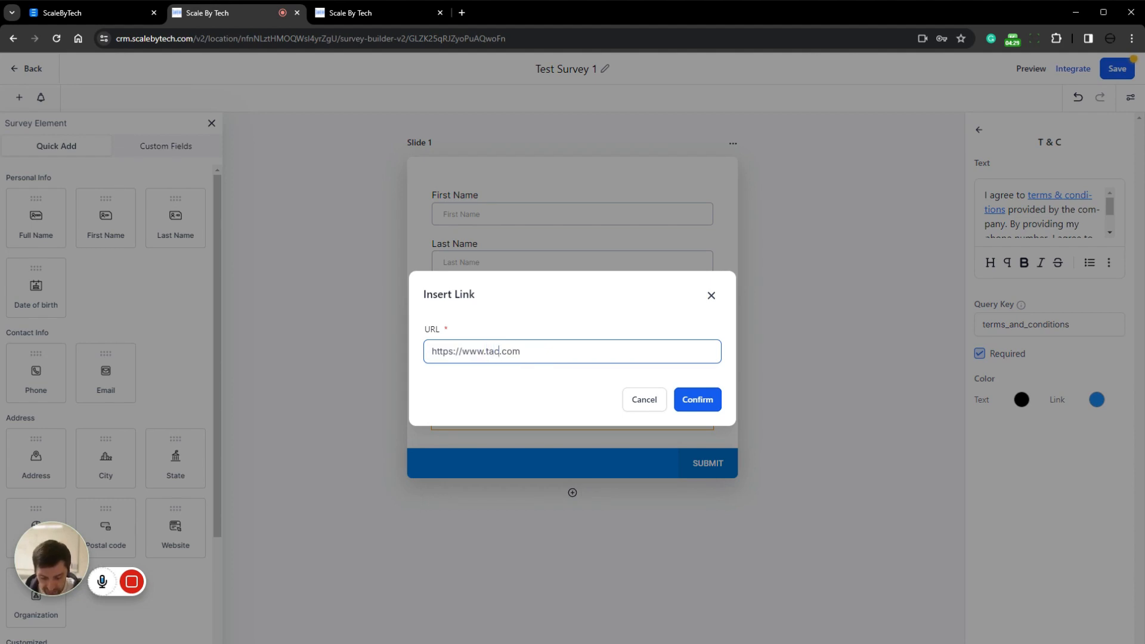
{"action": "left_click", "coordinate": [644, 398]}
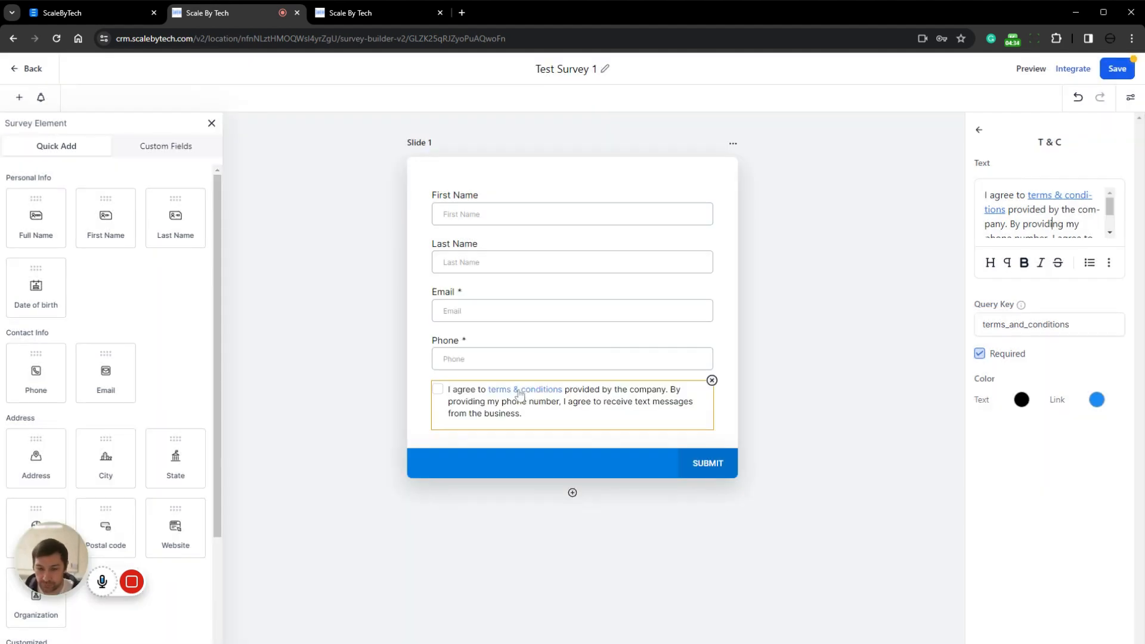
Save Test Survey 1 and return to the list of surveys
{"action": "left_click", "coordinate": [1125, 71]}
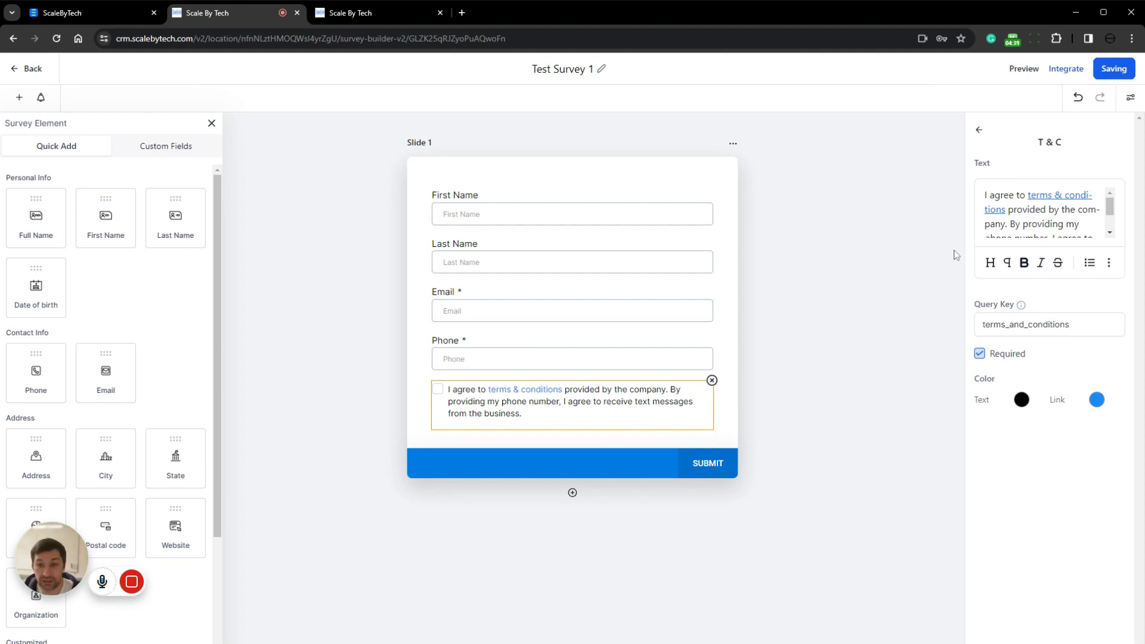
{"action": "left_click", "coordinate": [27, 69]}
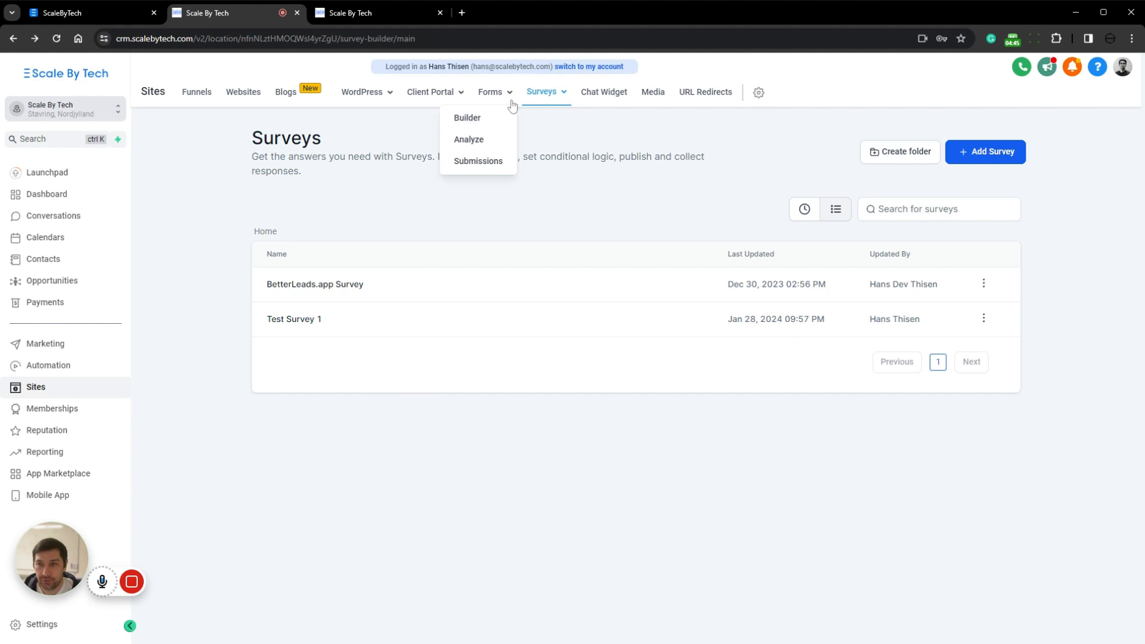
Open the BetterLeads.app folder in the Funnels list
{"action": "left_click", "coordinate": [195, 93]}
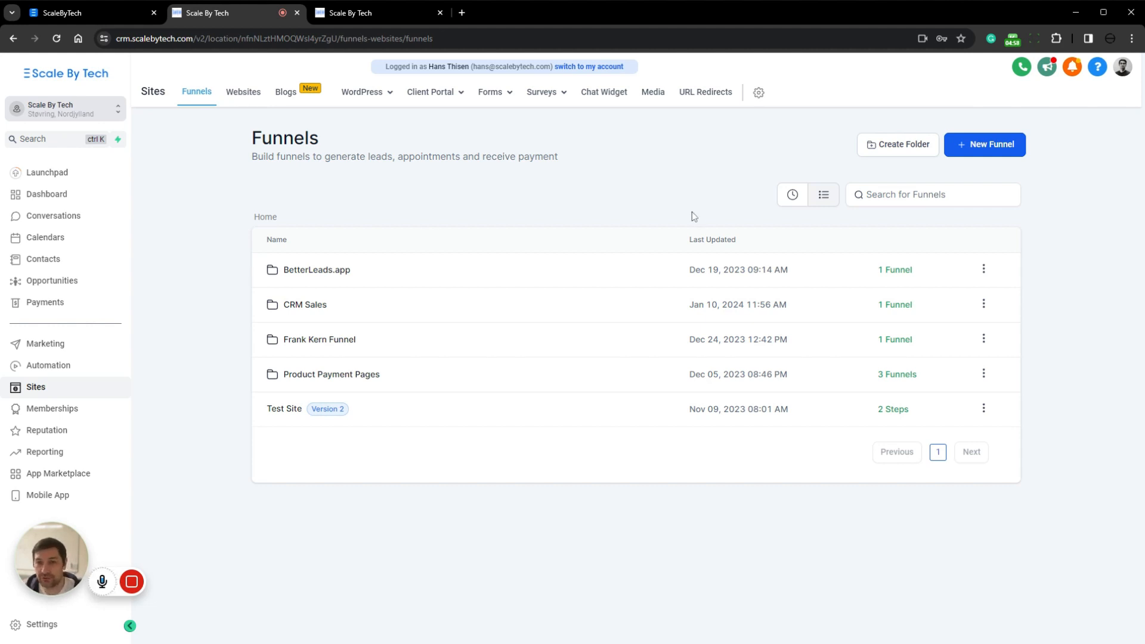
{"action": "left_click", "coordinate": [300, 272]}
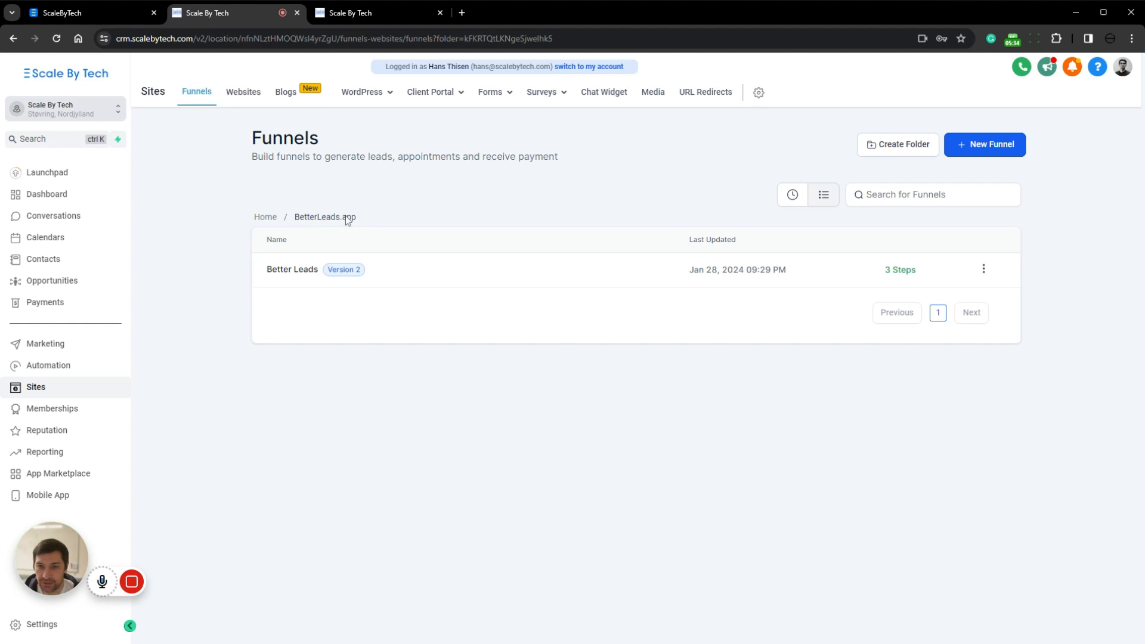
Start a new funnel from templates in the BetterLeads.app folder and filter the template library by the Lead Capture type
{"action": "left_click", "coordinate": [984, 145]}
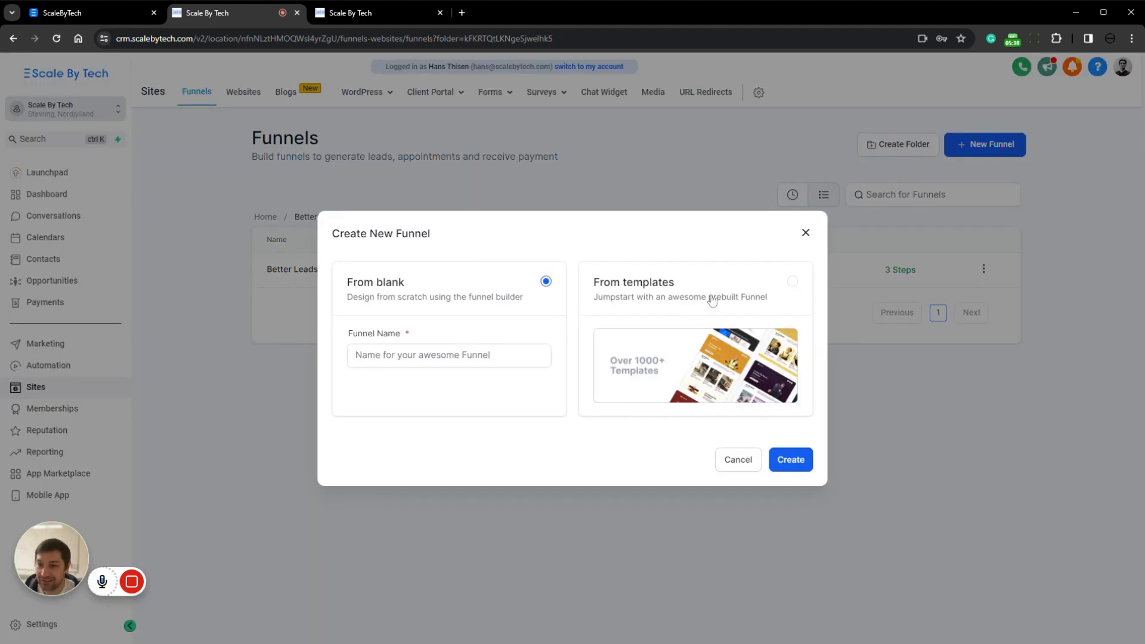
{"action": "left_click", "coordinate": [763, 294]}
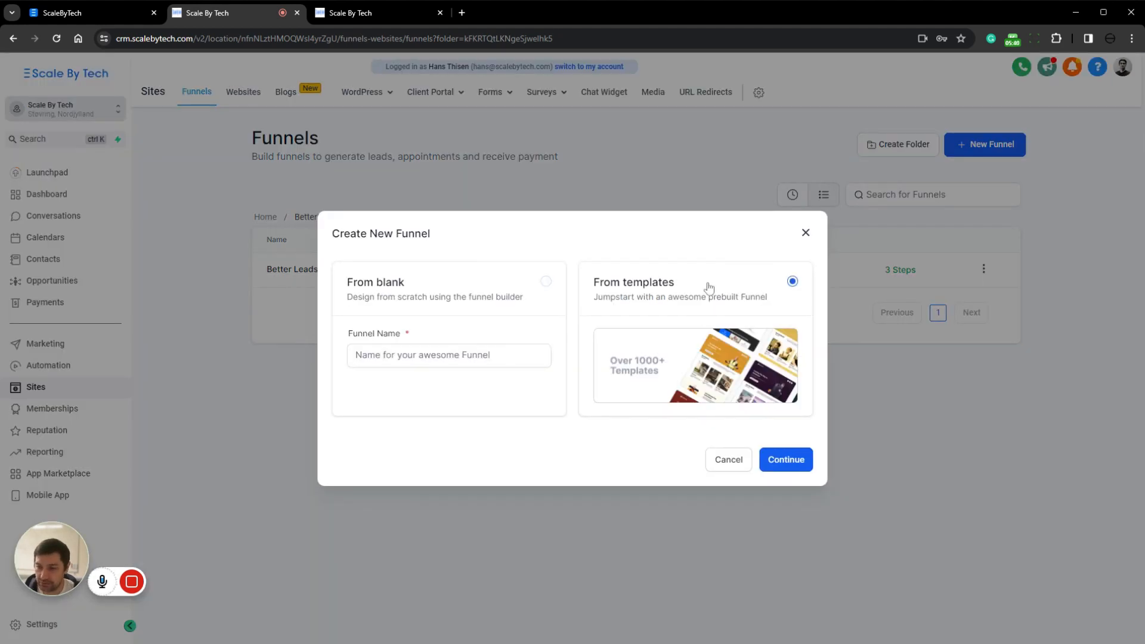
{"action": "left_click", "coordinate": [796, 464]}
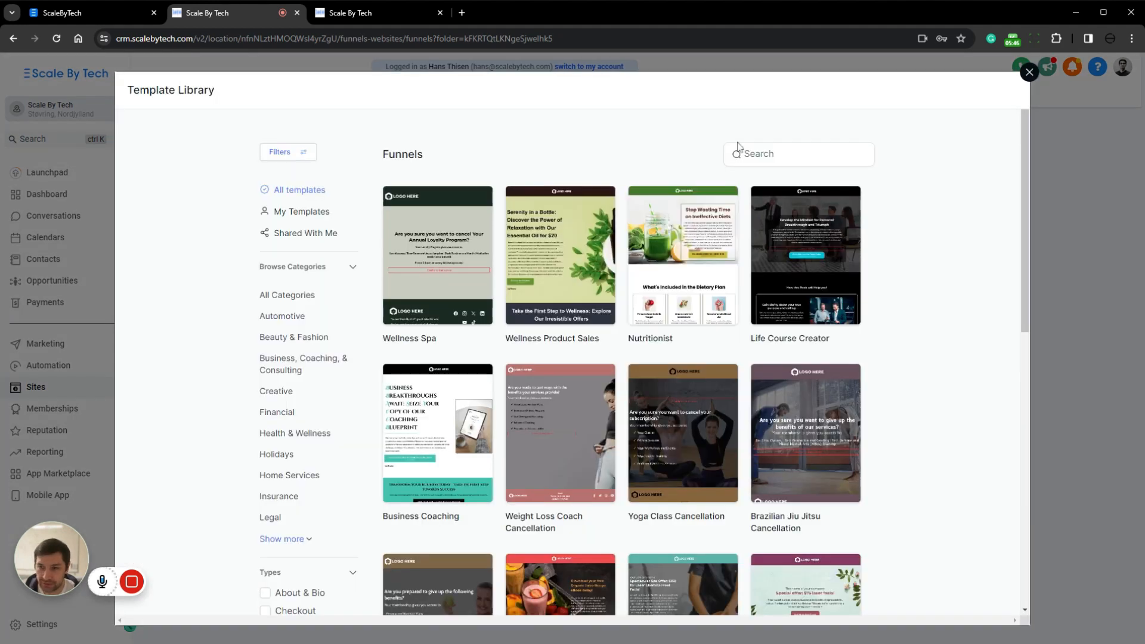
{"action": "scroll", "coordinate": [292, 192], "scroll_direction": "down", "scroll_amount": 2}
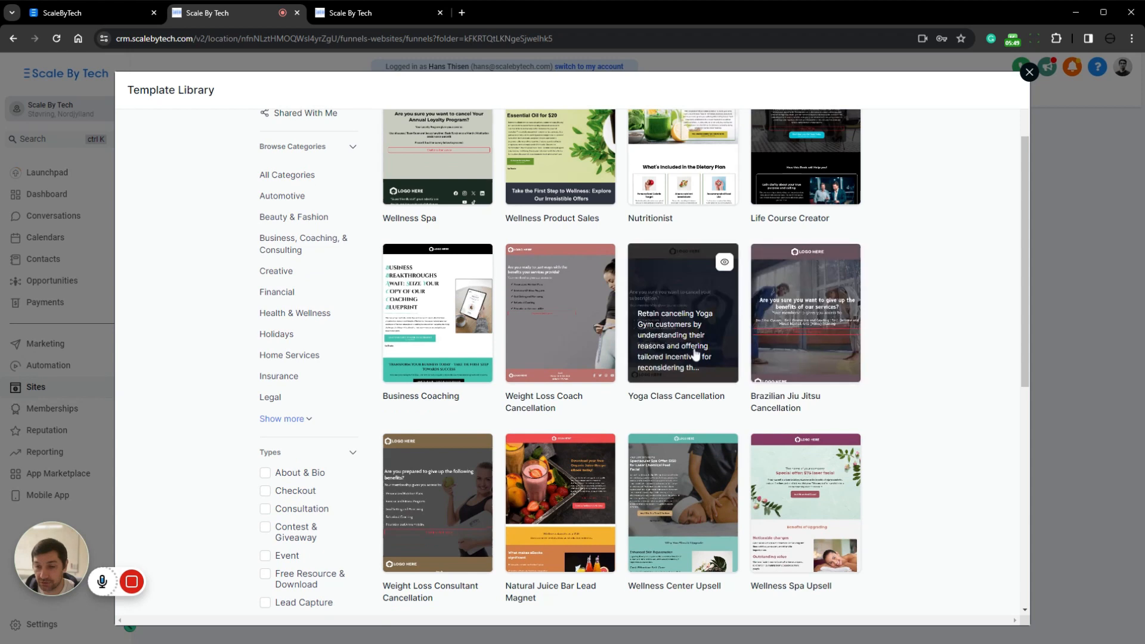
{"action": "scroll", "coordinate": [399, 310], "scroll_direction": "down", "scroll_amount": 2}
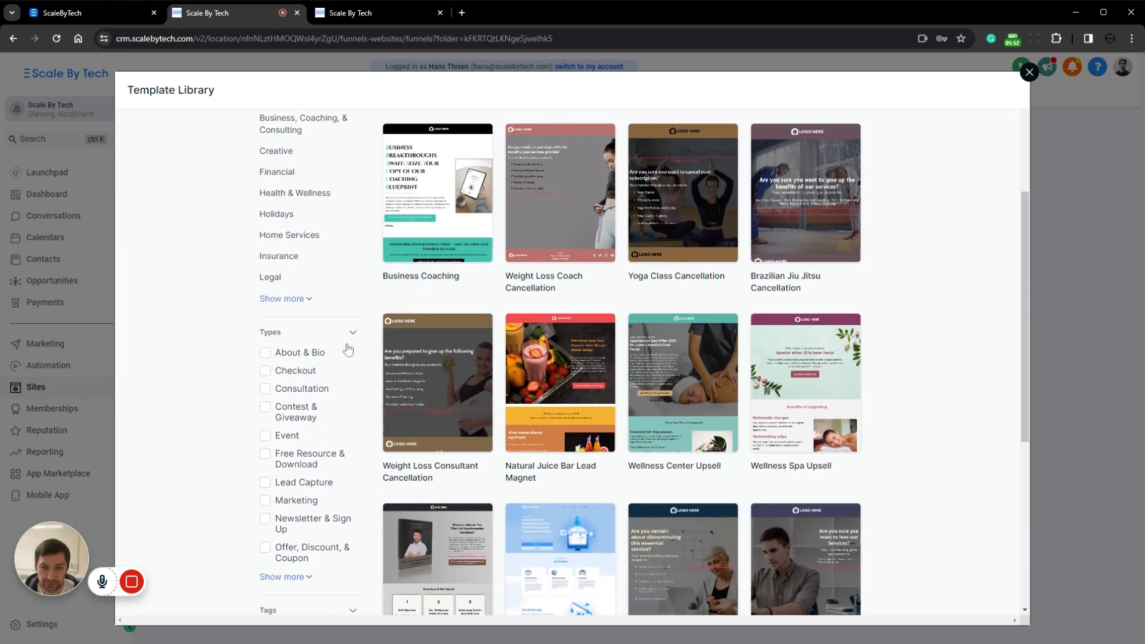
{"action": "left_click", "coordinate": [266, 484]}
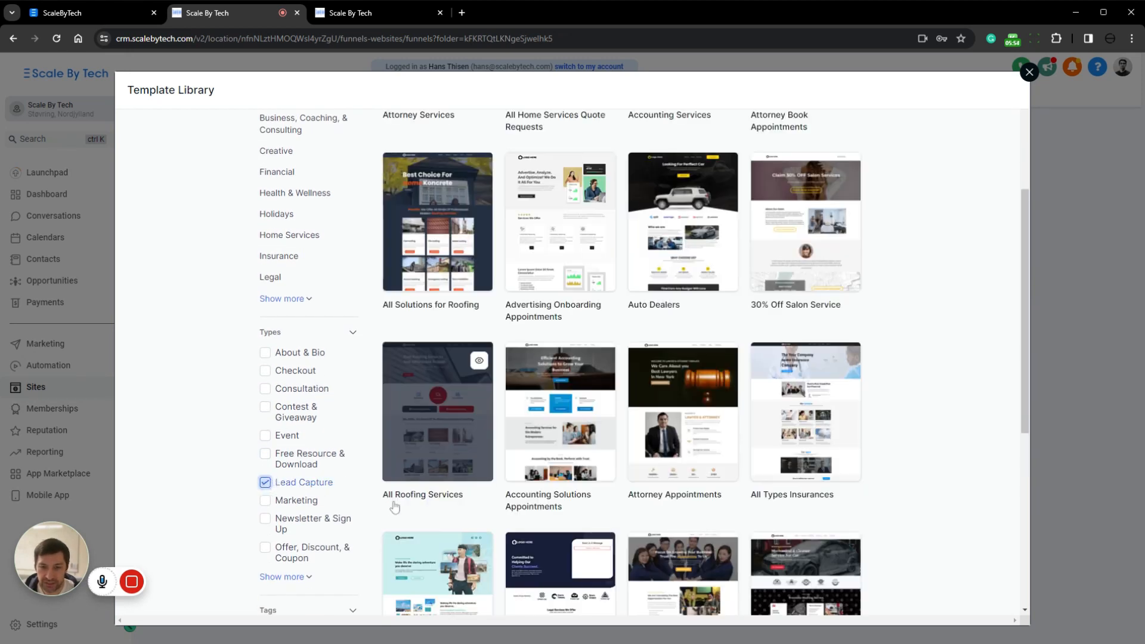
Preview the Attorney Appointments template and return to the template library
{"action": "scroll", "coordinate": [775, 268], "scroll_direction": "down", "scroll_amount": 5}
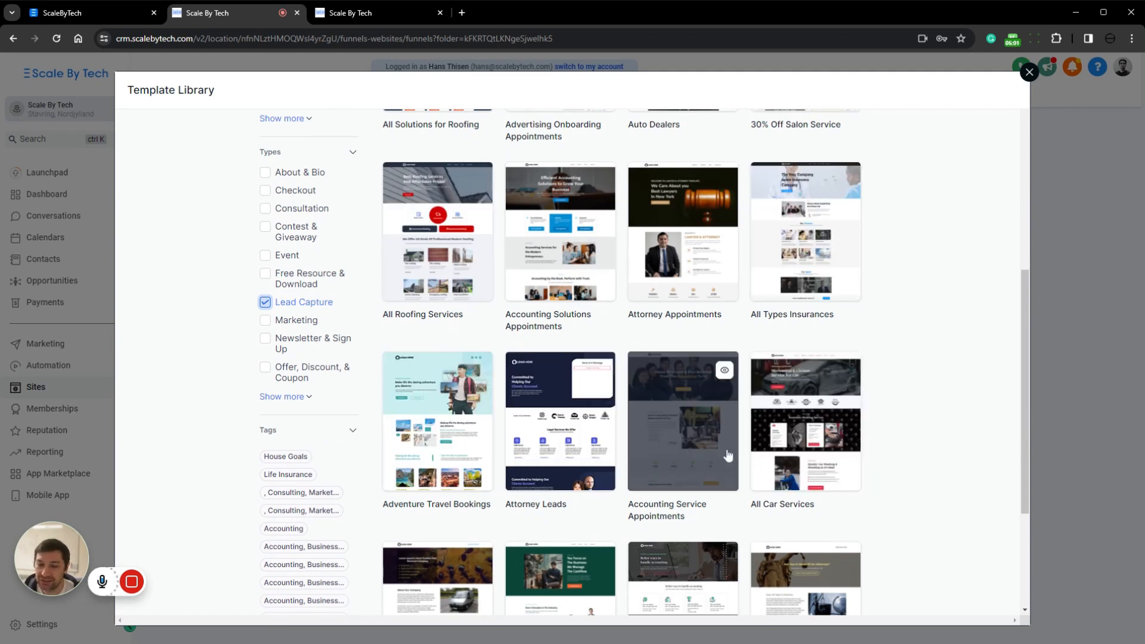
{"action": "left_click", "coordinate": [728, 279]}
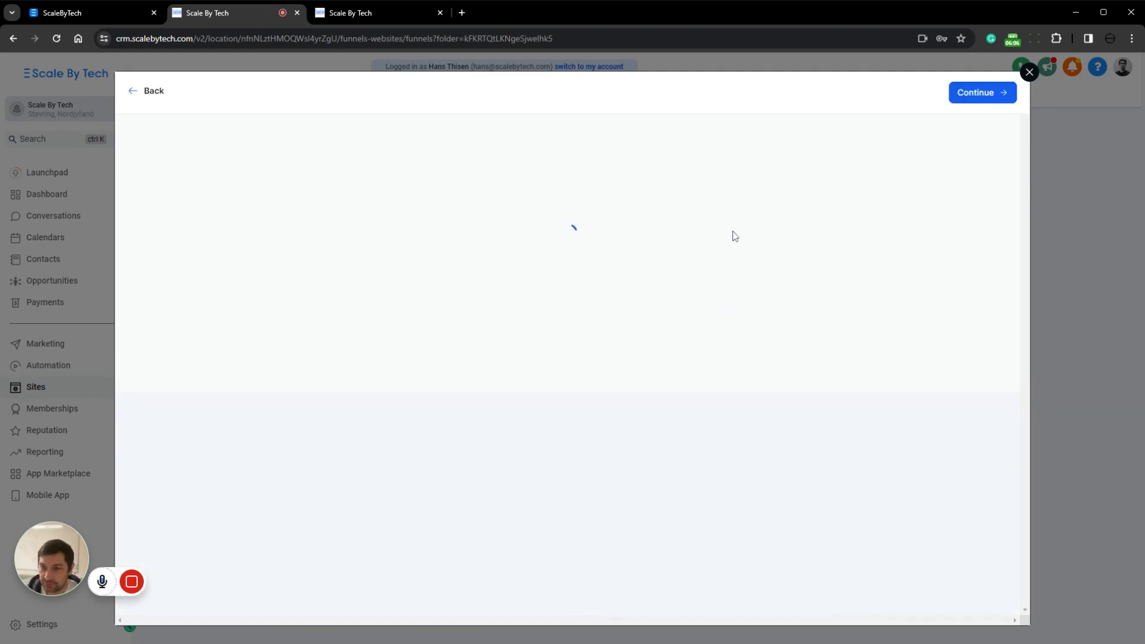
{"action": "scroll", "coordinate": [376, 206], "scroll_direction": "down", "scroll_amount": 4}
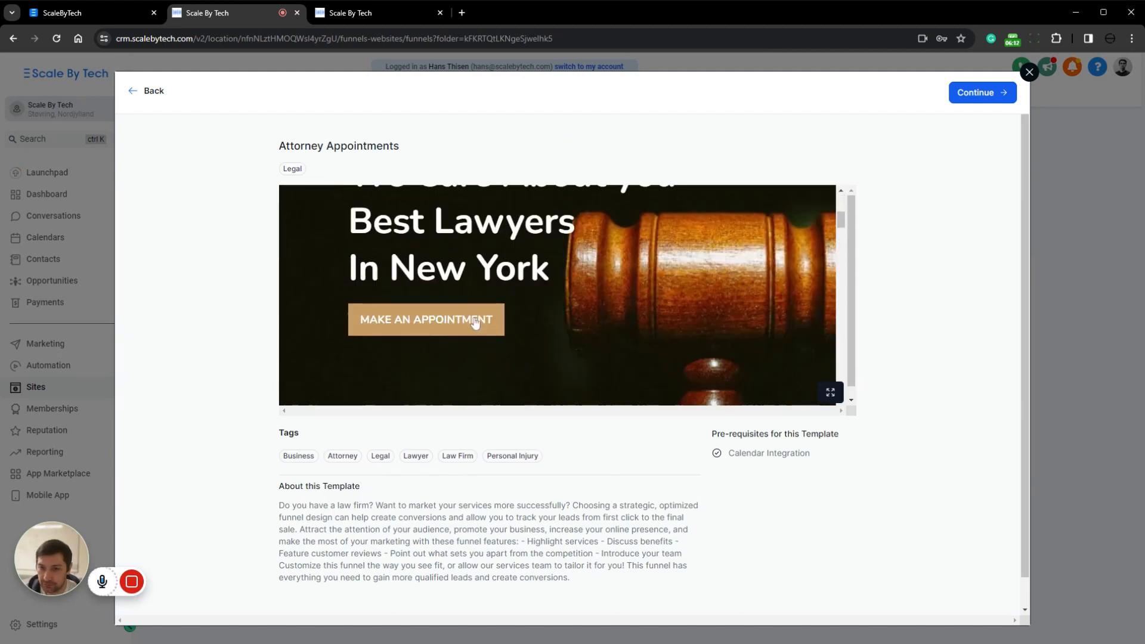
{"action": "left_click", "coordinate": [149, 93]}
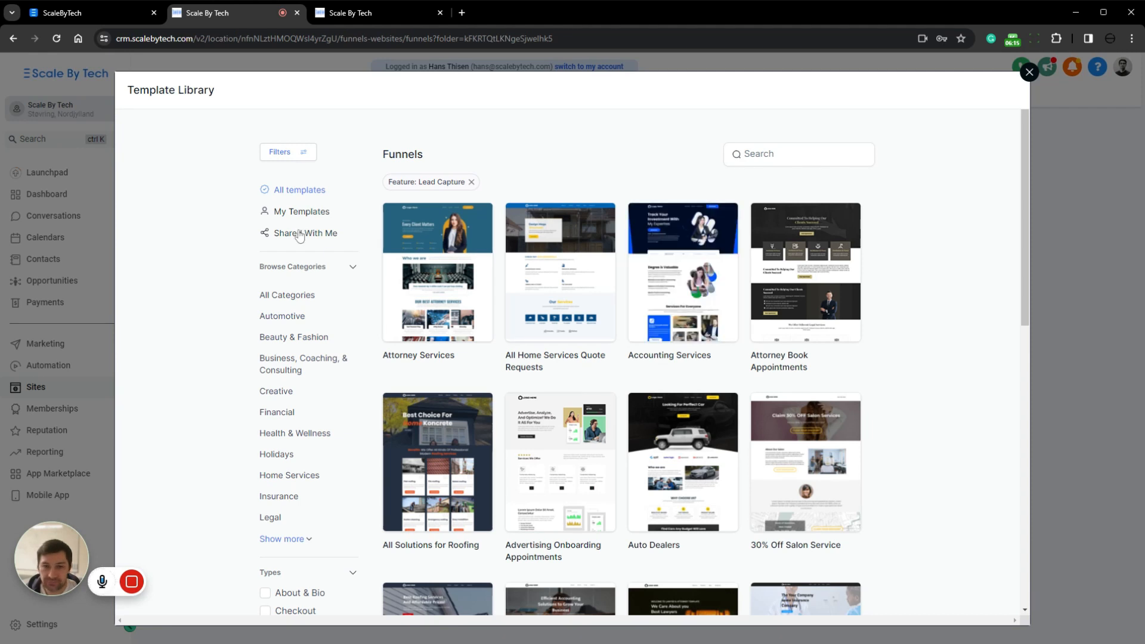
Find the Attorney Leads template among the Lead Capture templates and create the funnel from it
{"action": "scroll", "coordinate": [896, 356], "scroll_direction": "down", "scroll_amount": 3}
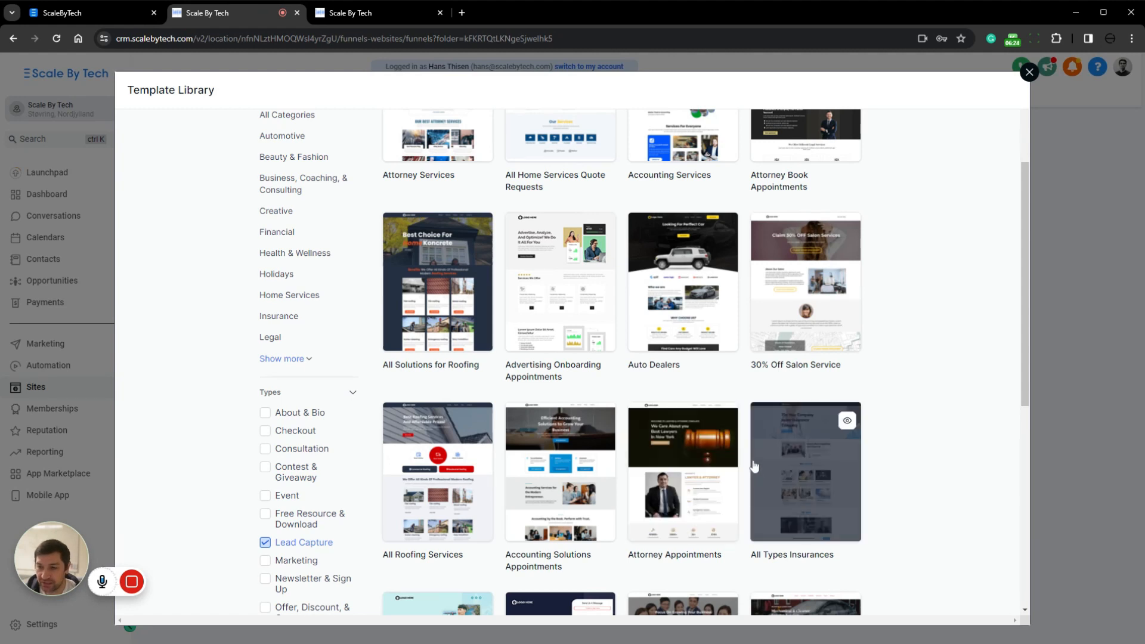
{"action": "scroll", "coordinate": [755, 466], "scroll_direction": "down", "scroll_amount": 3}
{"action": "scroll", "coordinate": [935, 272], "scroll_direction": "down", "scroll_amount": 3}
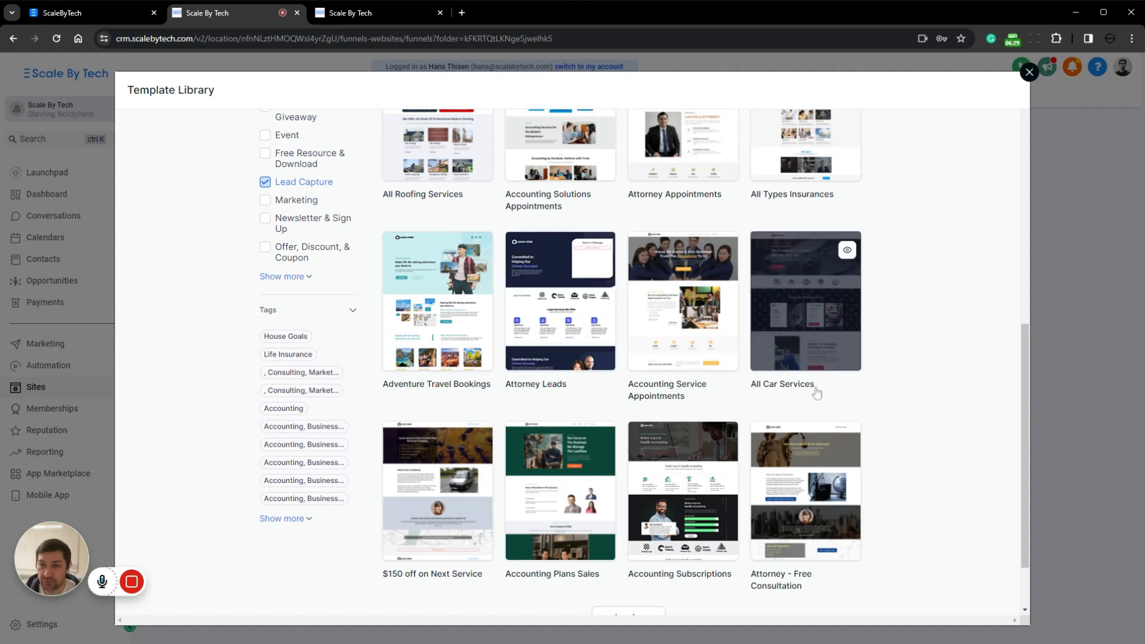
{"action": "left_click", "coordinate": [571, 323]}
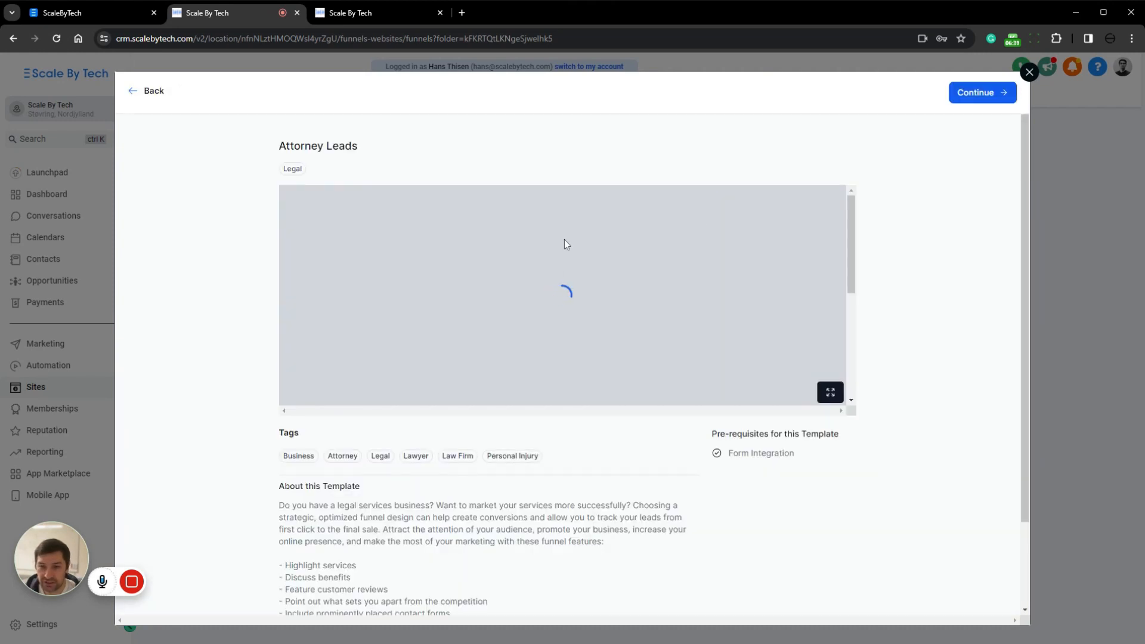
{"action": "left_click", "coordinate": [984, 94]}
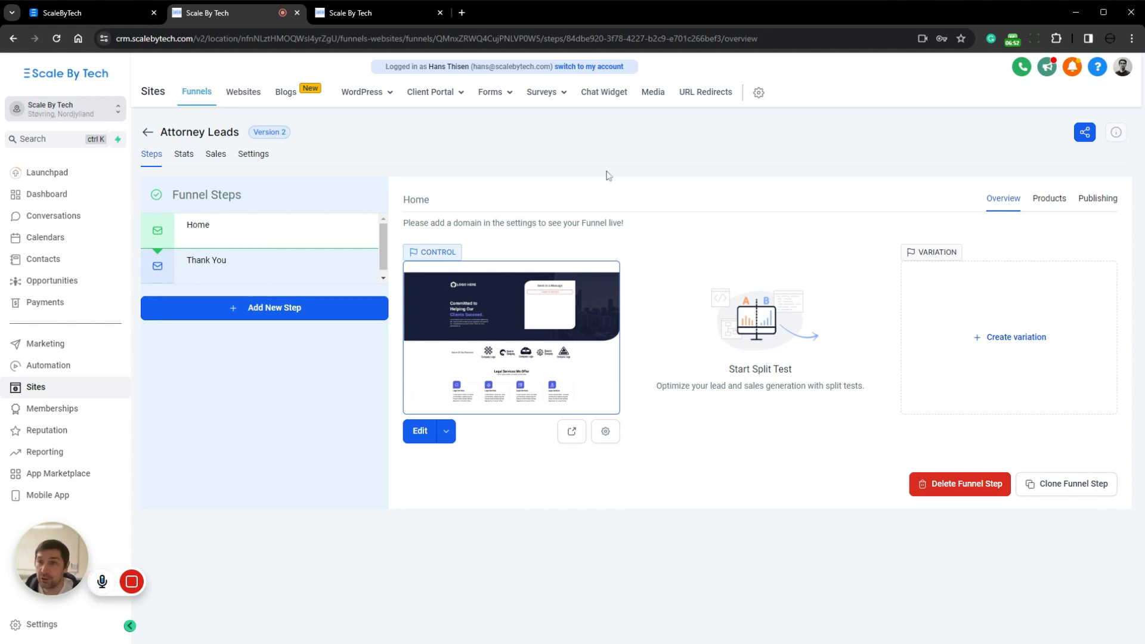
Review the Attorney Leads funnel's settings and open its Home page in the page editor
{"action": "left_click", "coordinate": [252, 156]}
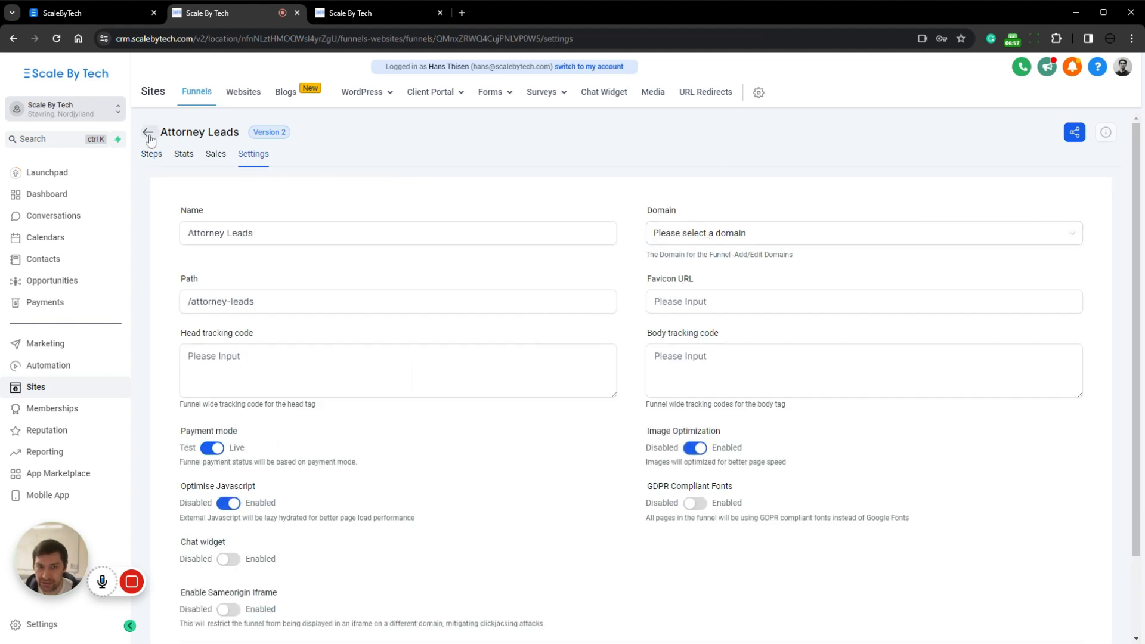
{"action": "left_click", "coordinate": [151, 155]}
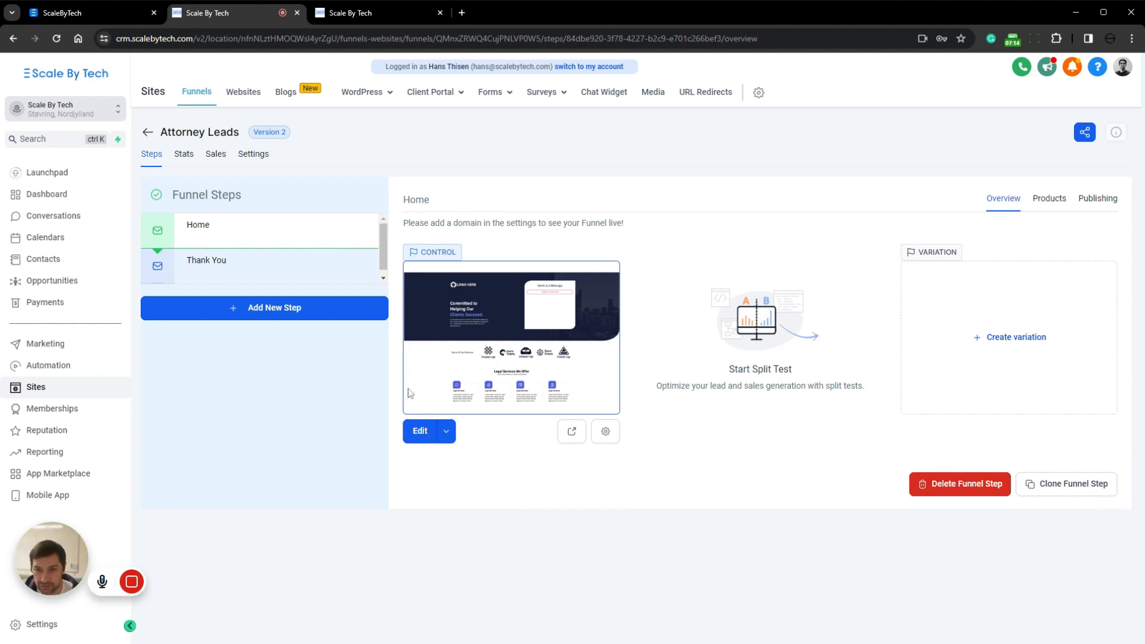
{"action": "left_click", "coordinate": [416, 434]}
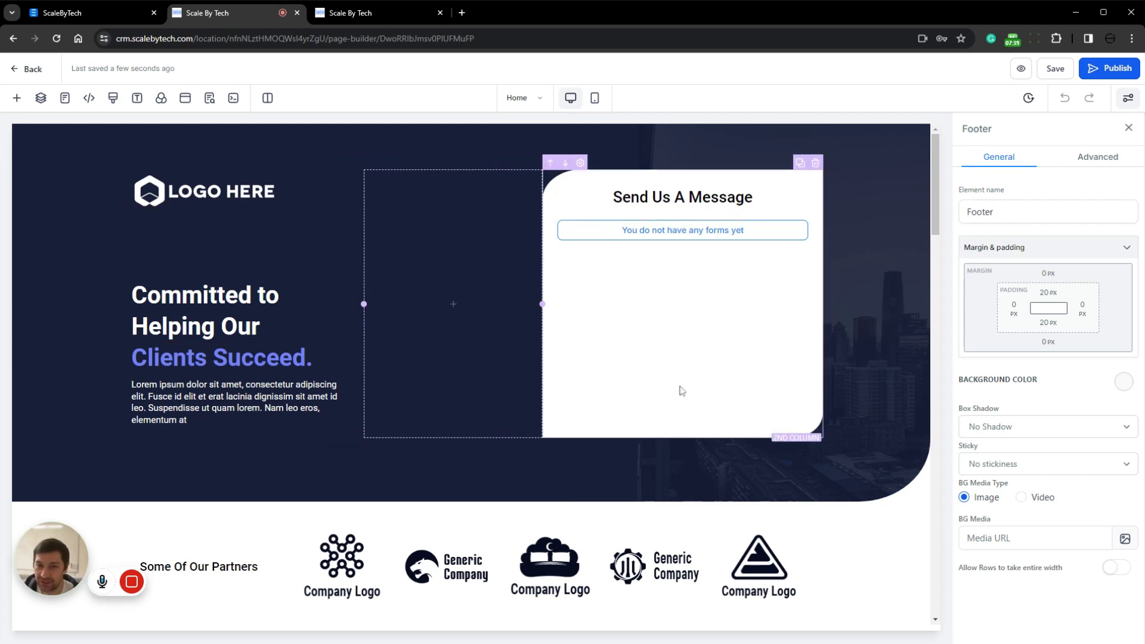
Inspect the form element's options under the "Send Us A Message" headline and delete that form
{"action": "left_click_drag", "start_coordinate": [610, 197], "coordinate": [757, 199]}
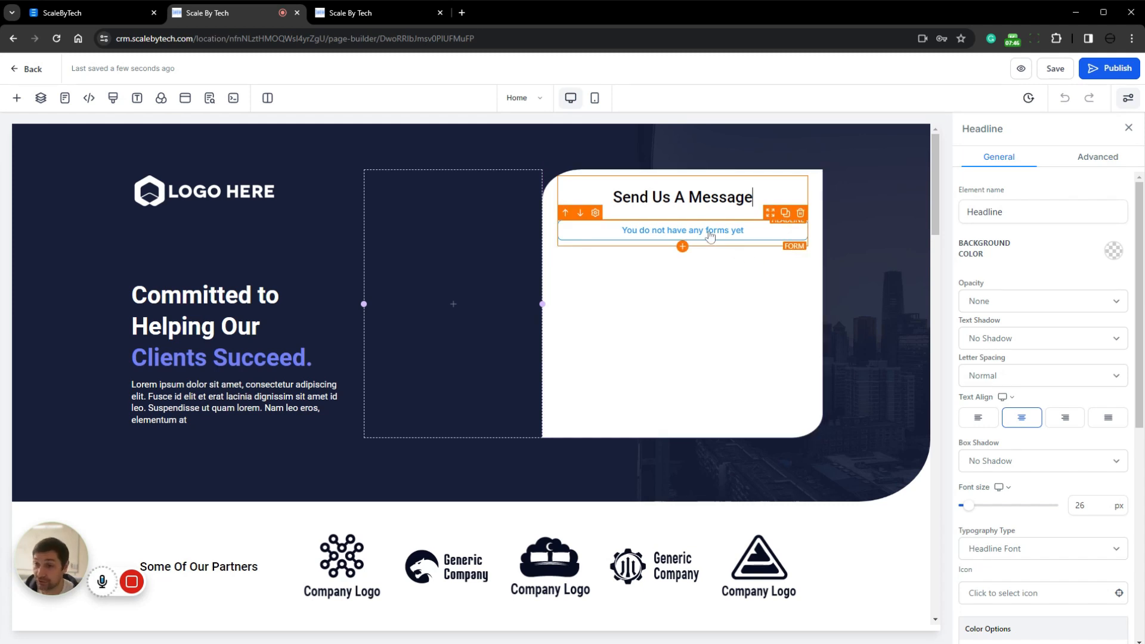
{"action": "left_click", "coordinate": [710, 236]}
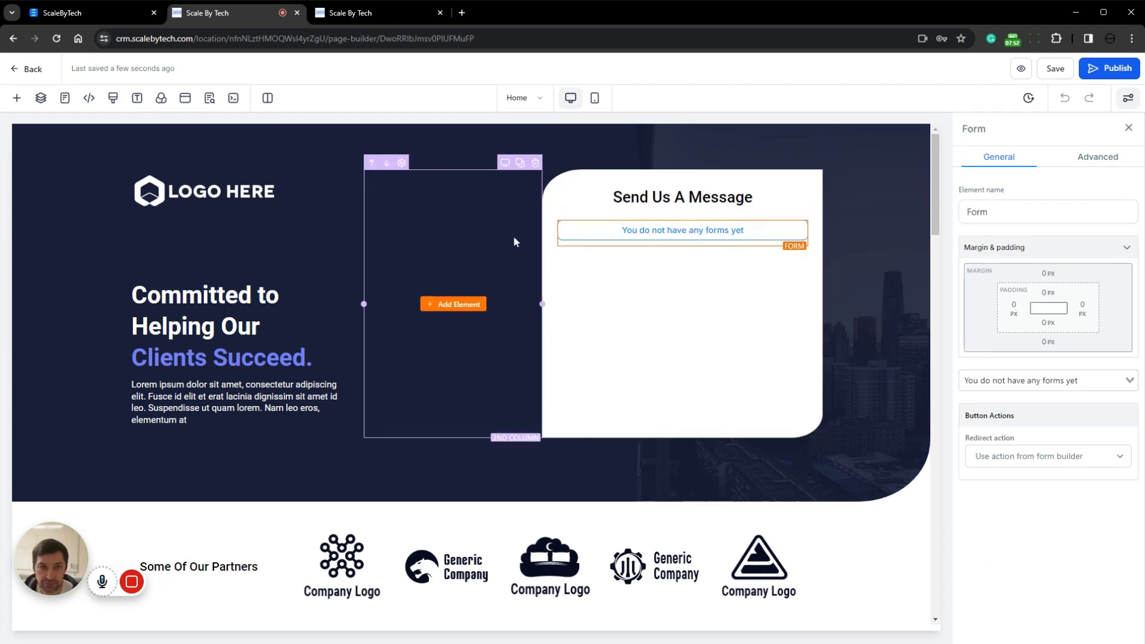
{"action": "left_click", "coordinate": [1066, 457]}
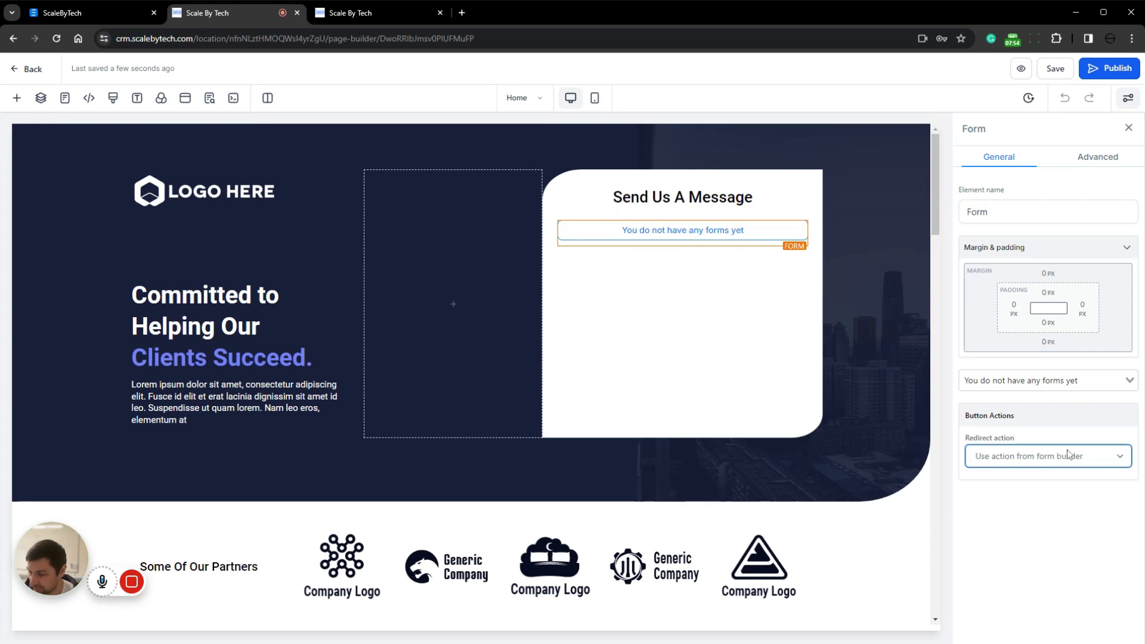
{"action": "left_click", "coordinate": [1048, 381]}
{"action": "left_click", "coordinate": [980, 267]}
{"action": "left_click", "coordinate": [1021, 207]}
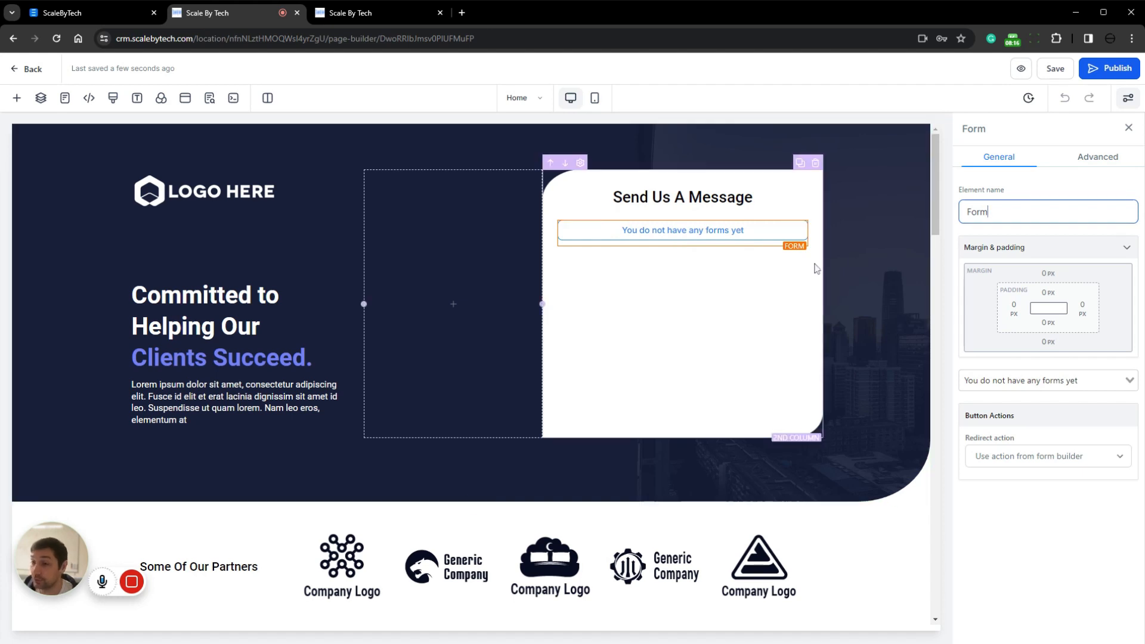
{"action": "left_click", "coordinate": [800, 216]}
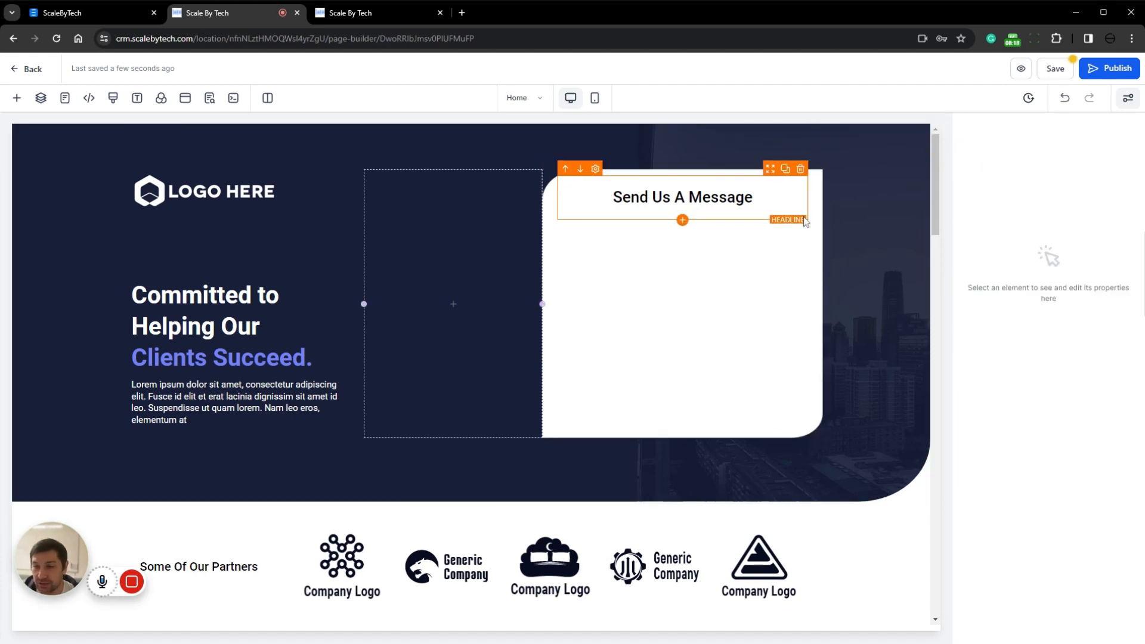
Add a Survey element below the "Send Us A Message" headline and have it show test survey 1
{"action": "left_click", "coordinate": [16, 99]}
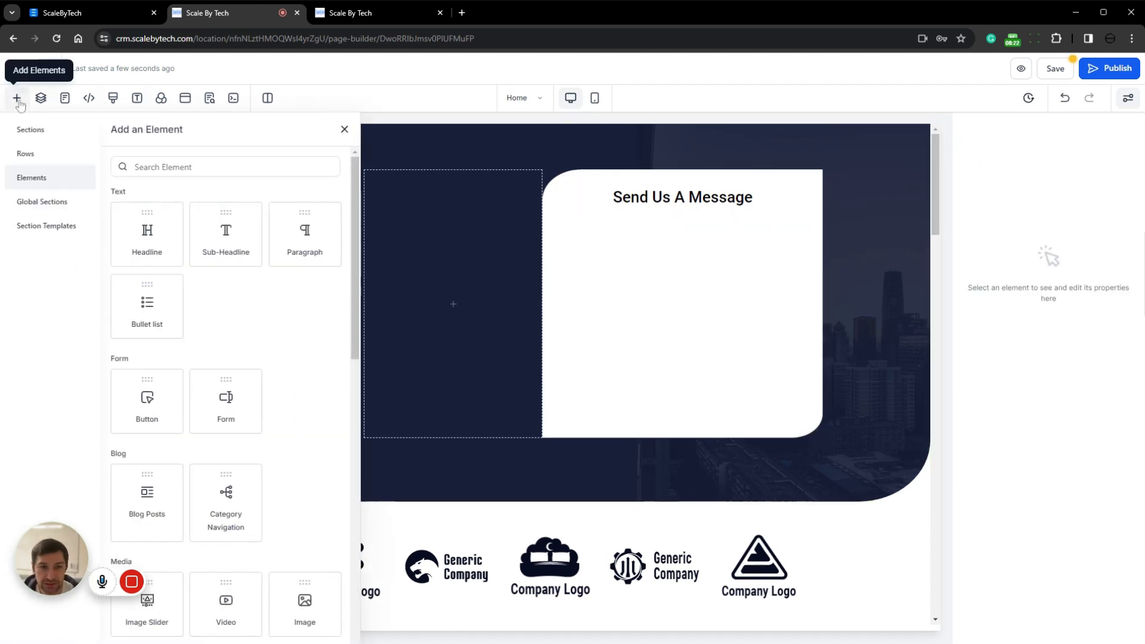
{"action": "type", "text": "surv"}
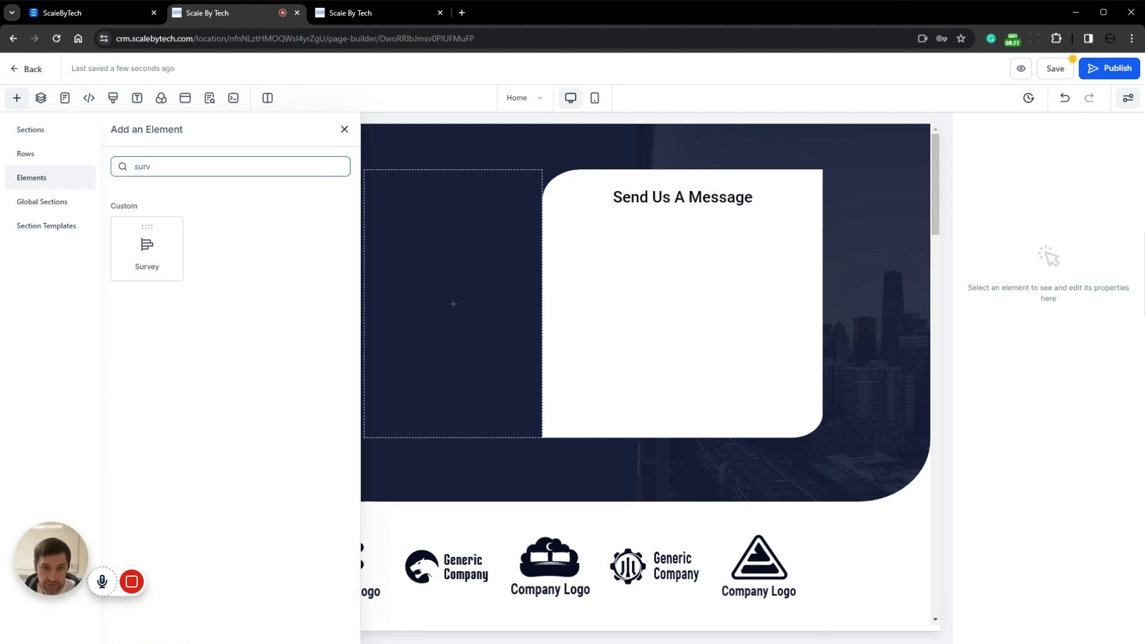
{"action": "left_click_drag", "start_coordinate": [144, 248], "coordinate": [668, 267]}
{"action": "left_click", "coordinate": [498, 322]}
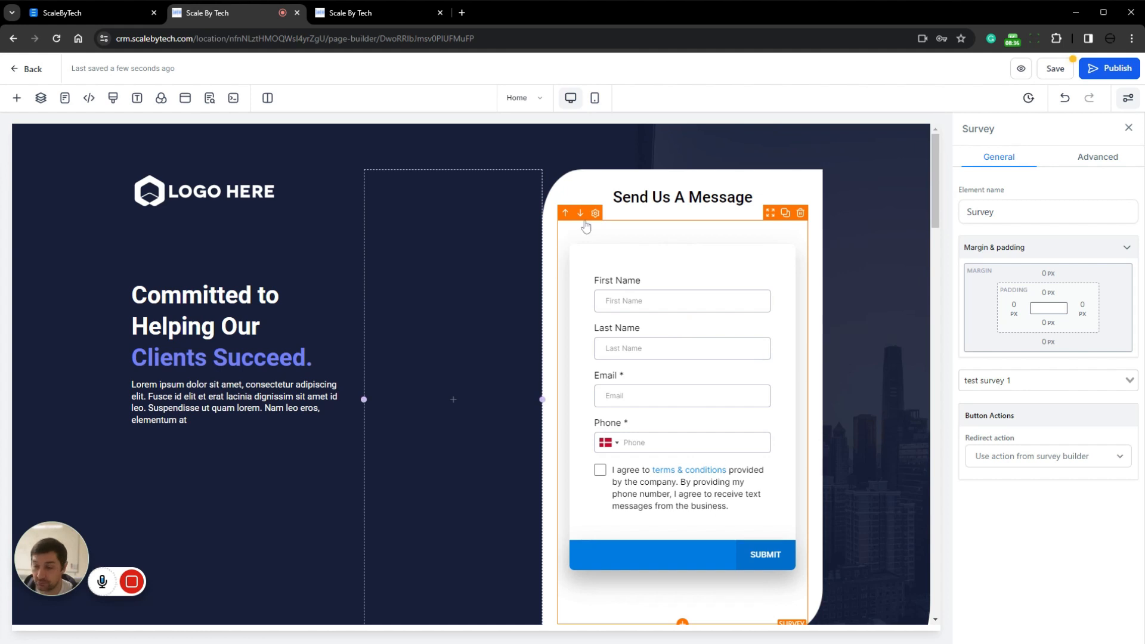
Delete the empty middle column of the hero section and the logo image above the main headline
{"action": "left_click", "coordinate": [213, 194]}
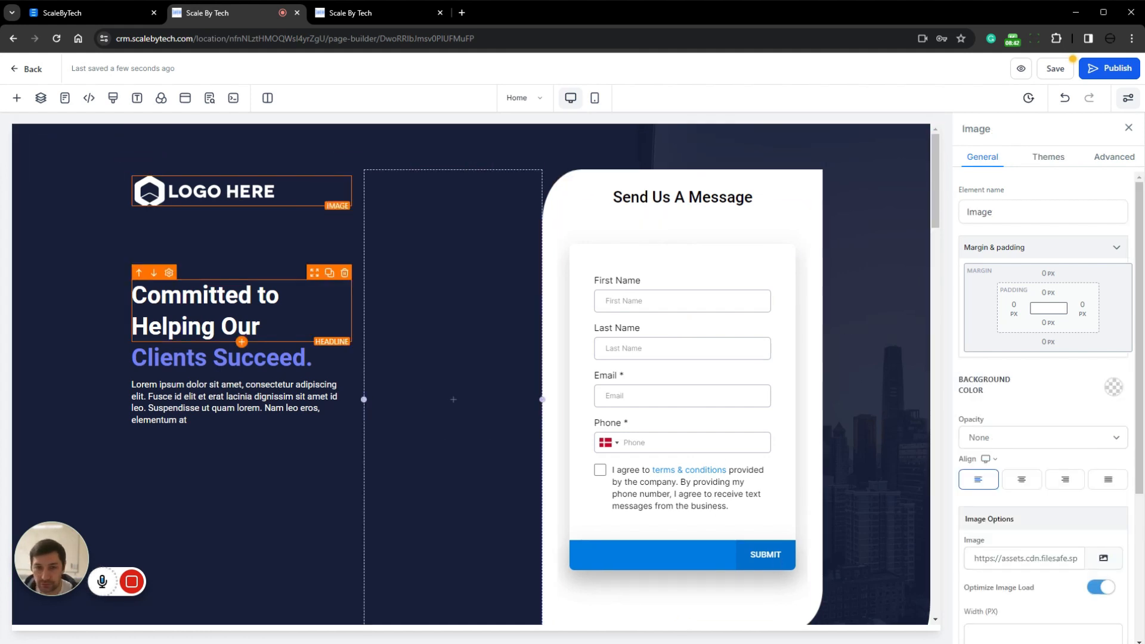
{"action": "scroll", "coordinate": [516, 299], "scroll_direction": "down", "scroll_amount": 4}
{"action": "scroll", "coordinate": [422, 382], "scroll_direction": "up", "scroll_amount": 4}
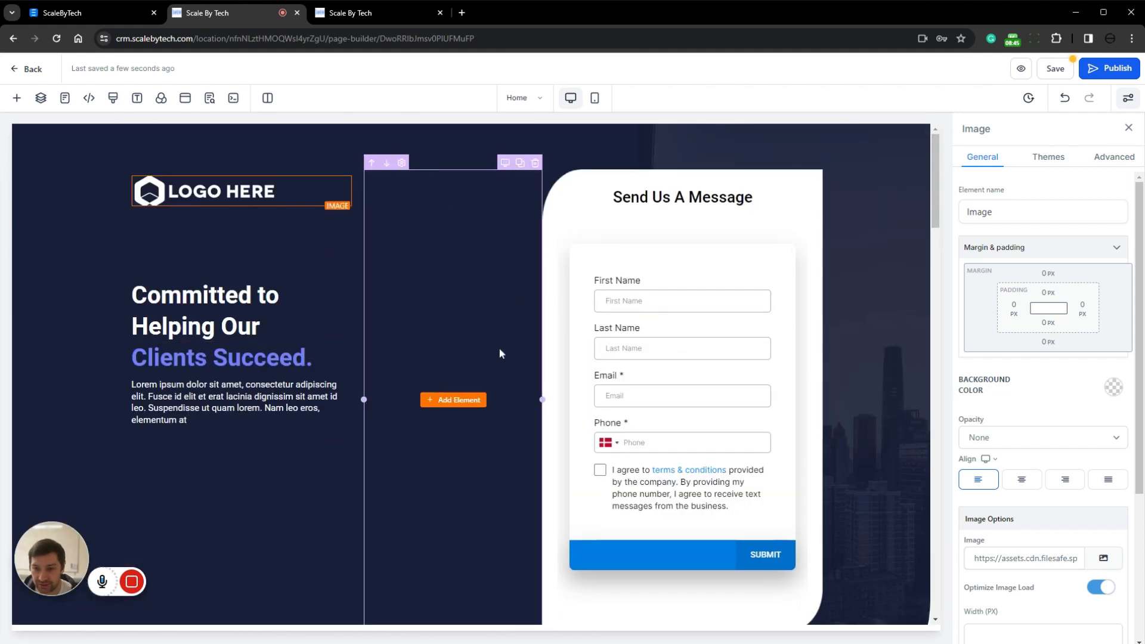
{"action": "left_click", "coordinate": [535, 164]}
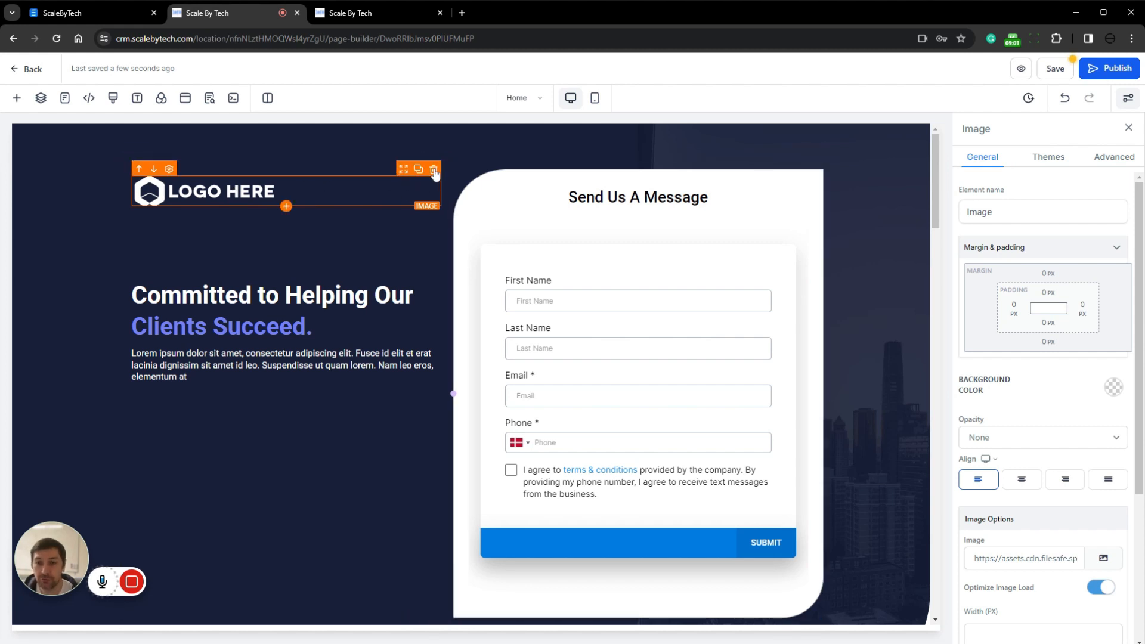
{"action": "left_click", "coordinate": [434, 170]}
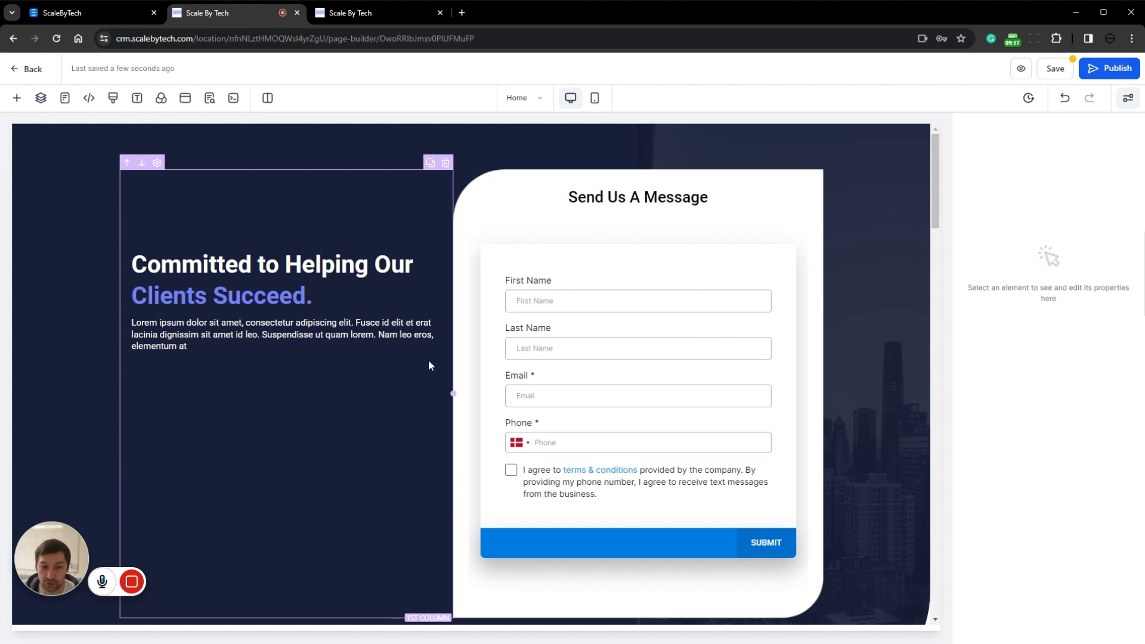
Look over the hero headline and paragraph, and examine the Home page's remaining sections down to More Services We Offer
{"action": "double_click", "coordinate": [383, 264]}
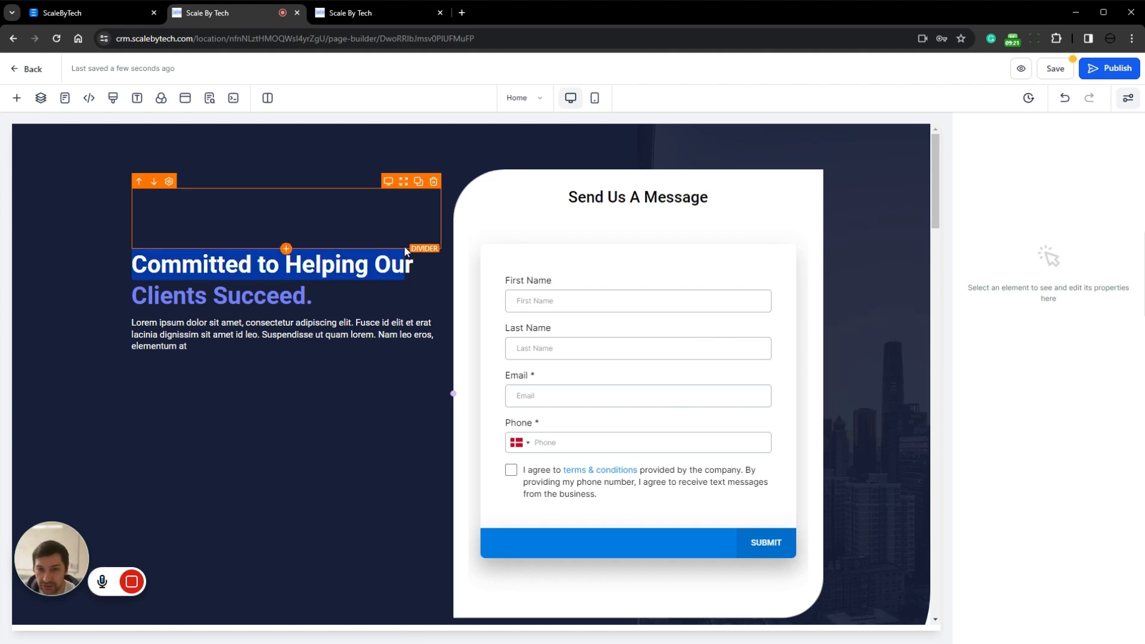
{"action": "left_click", "coordinate": [286, 334]}
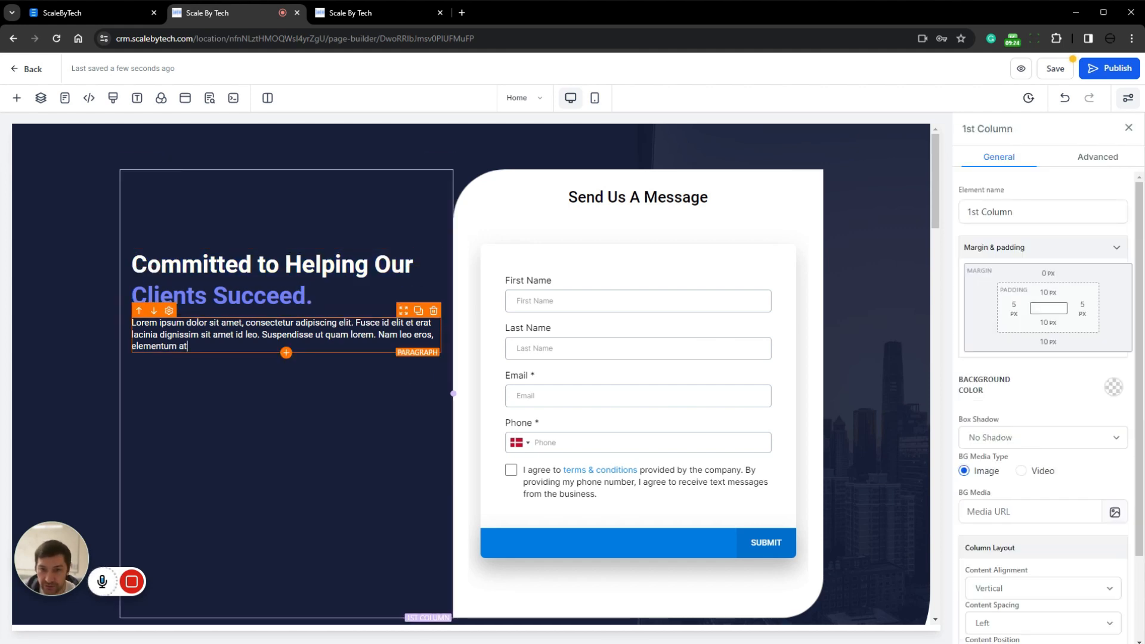
{"action": "scroll", "coordinate": [414, 435], "scroll_direction": "down", "scroll_amount": 4}
{"action": "scroll", "coordinate": [656, 538], "scroll_direction": "down", "scroll_amount": 4}
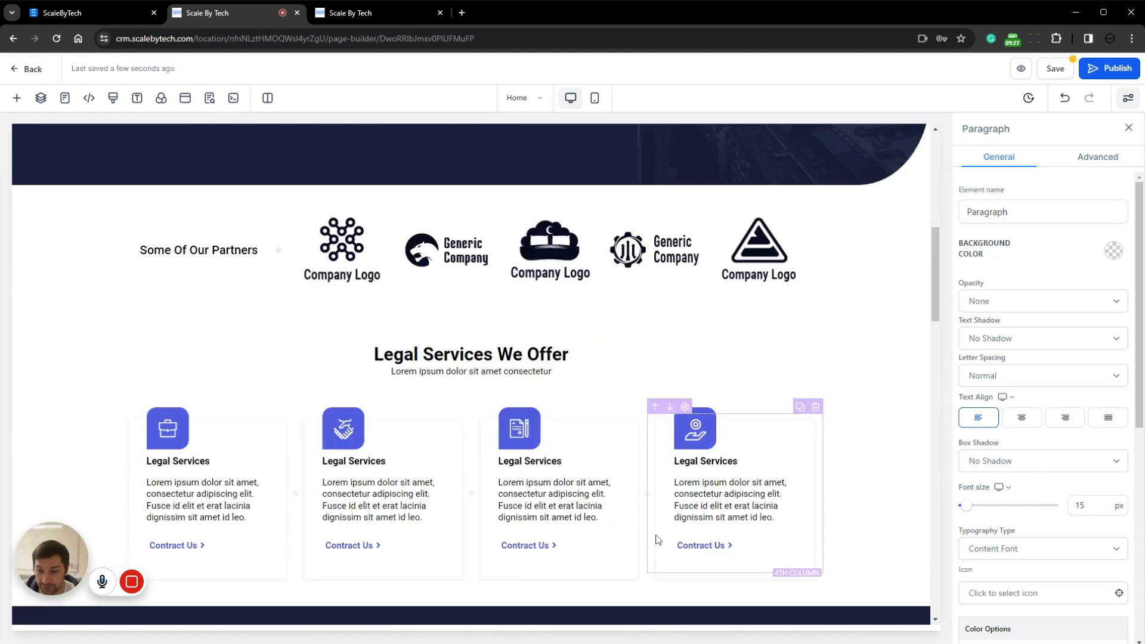
{"action": "scroll", "coordinate": [654, 386], "scroll_direction": "up", "scroll_amount": 8}
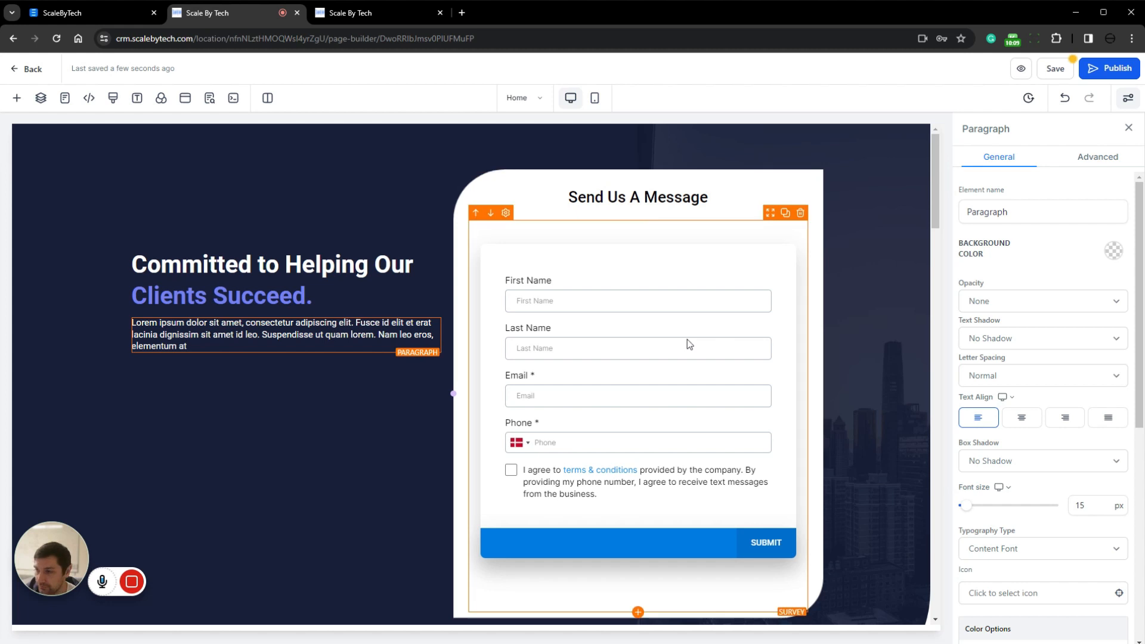
{"action": "scroll", "coordinate": [689, 344], "scroll_direction": "down", "scroll_amount": 3}
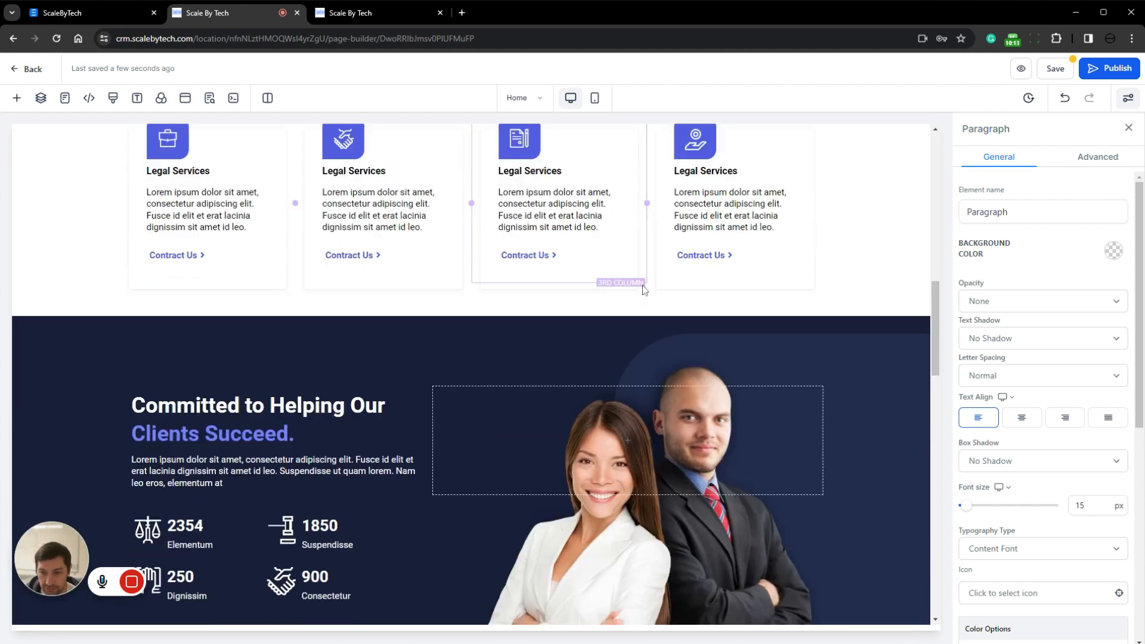
{"action": "scroll", "coordinate": [643, 285], "scroll_direction": "down", "scroll_amount": 7}
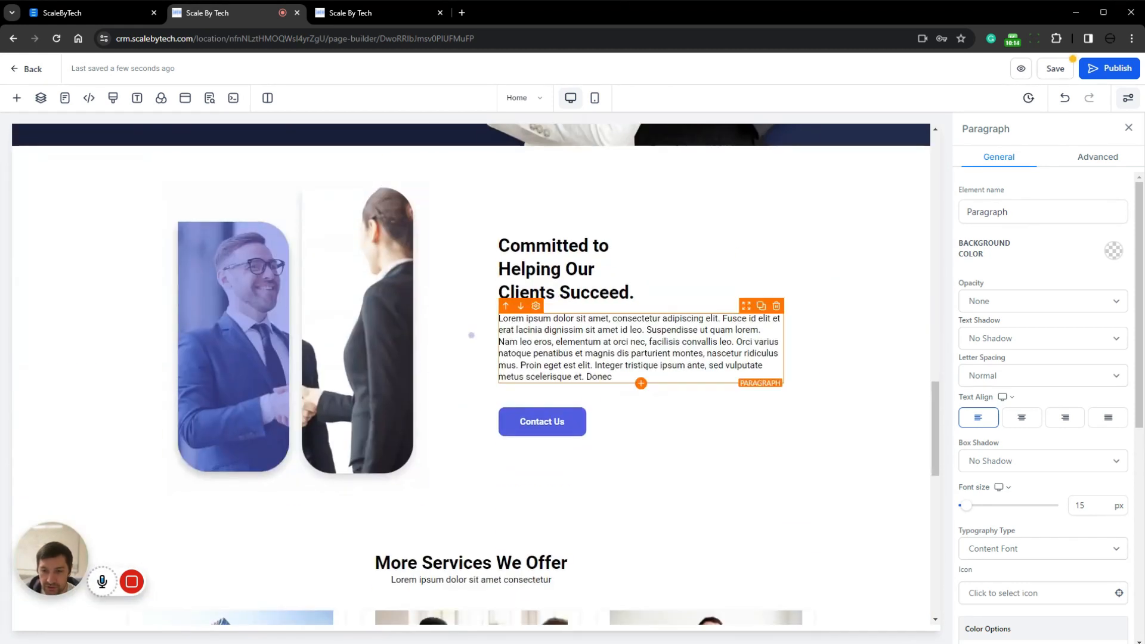
{"action": "scroll", "coordinate": [614, 323], "scroll_direction": "down", "scroll_amount": 6}
{"action": "scroll", "coordinate": [615, 324], "scroll_direction": "down", "scroll_amount": 6}
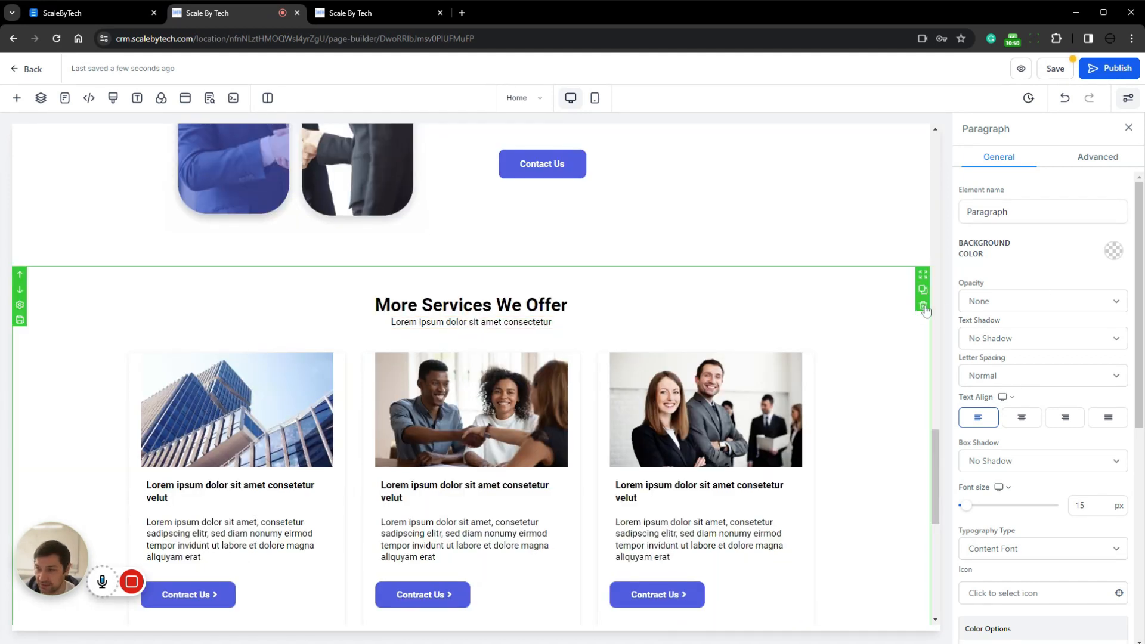
Delete the More Services We Offer section and both lower Committed to Helping Our Clients Succeed sections from the Home page
{"action": "left_click", "coordinate": [924, 306]}
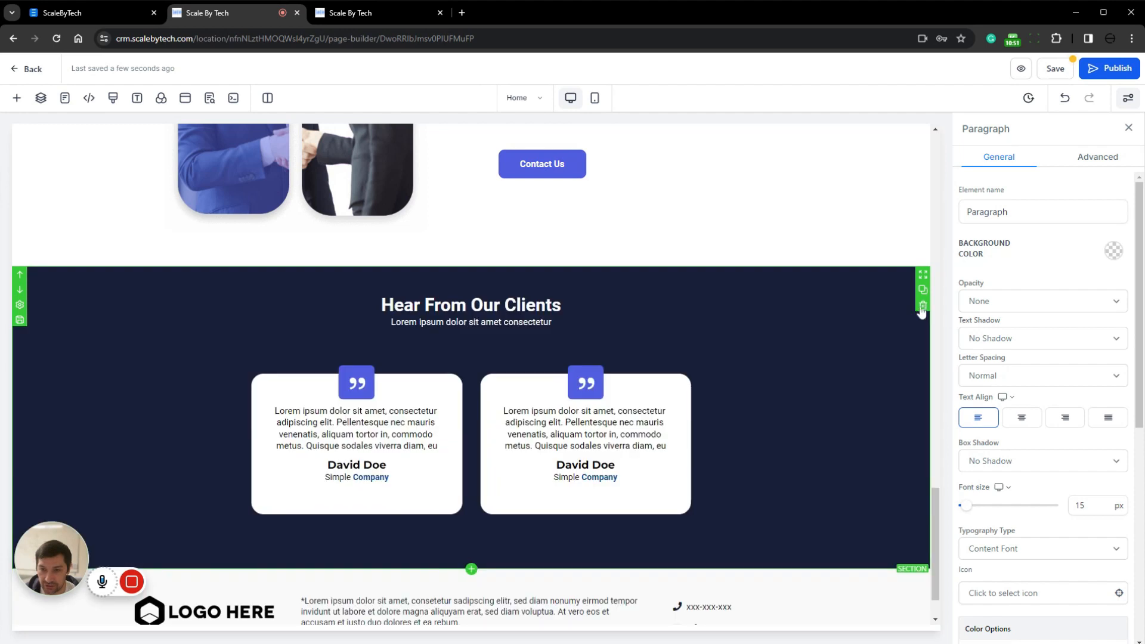
{"action": "scroll", "coordinate": [923, 299], "scroll_direction": "up", "scroll_amount": 5}
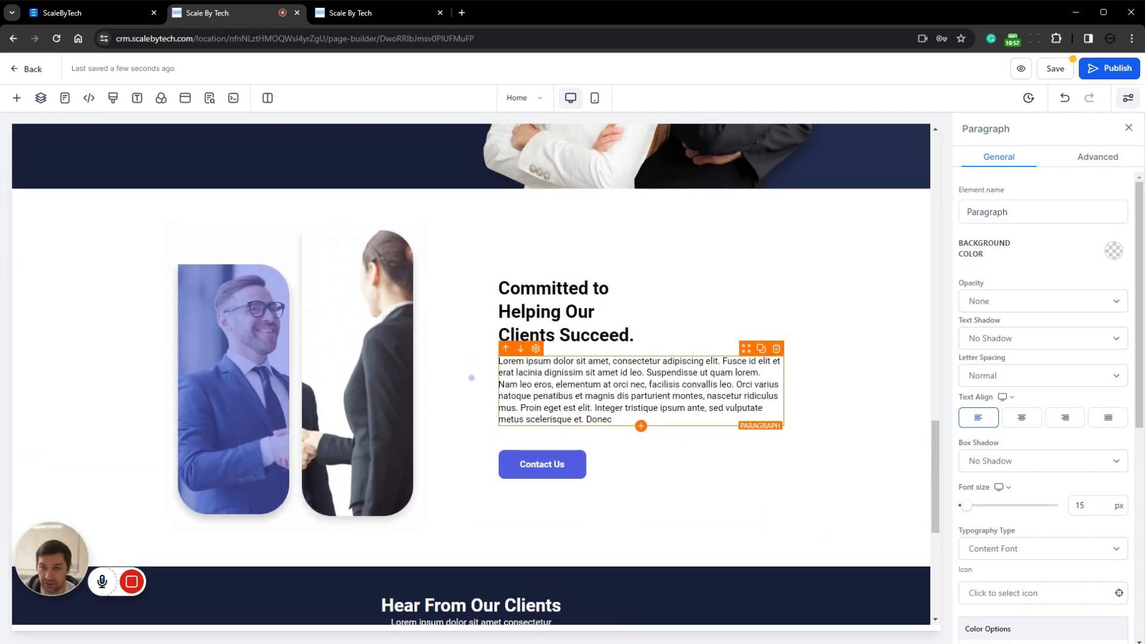
{"action": "left_click", "coordinate": [923, 228]}
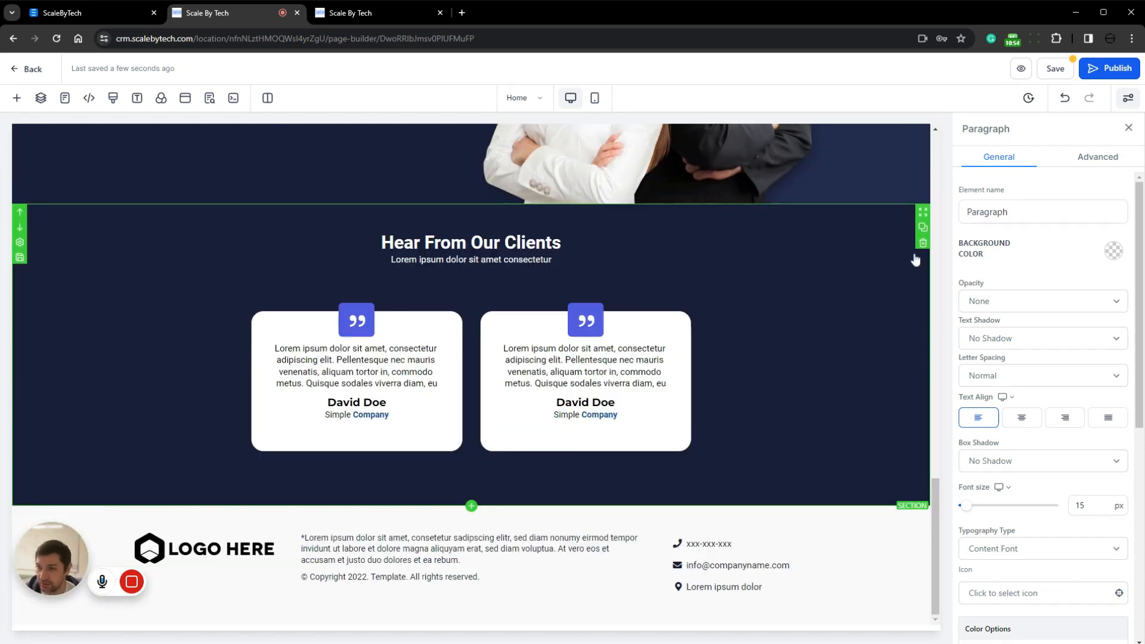
{"action": "scroll", "coordinate": [925, 358], "scroll_direction": "up", "scroll_amount": 10}
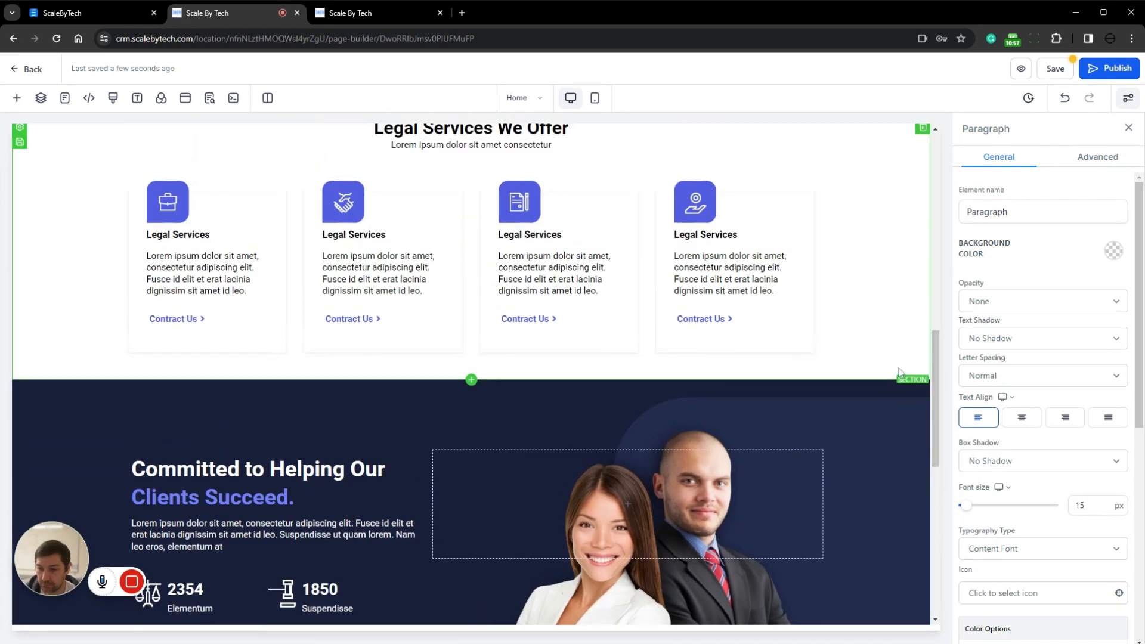
{"action": "left_click", "coordinate": [924, 419]}
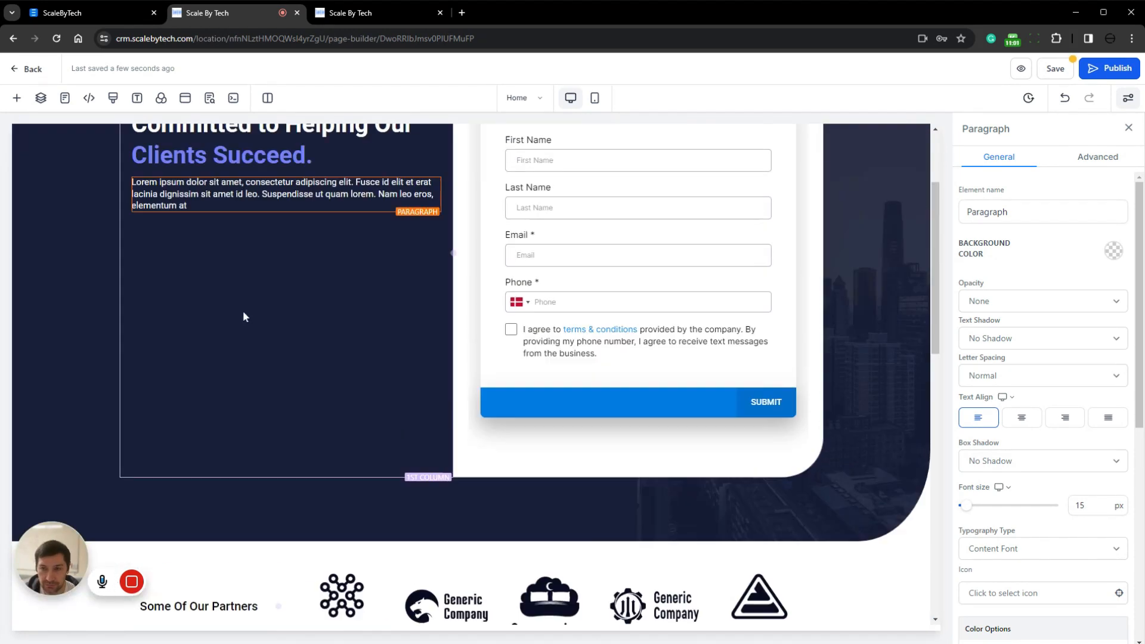
{"action": "scroll", "coordinate": [245, 317], "scroll_direction": "up", "scroll_amount": 3}
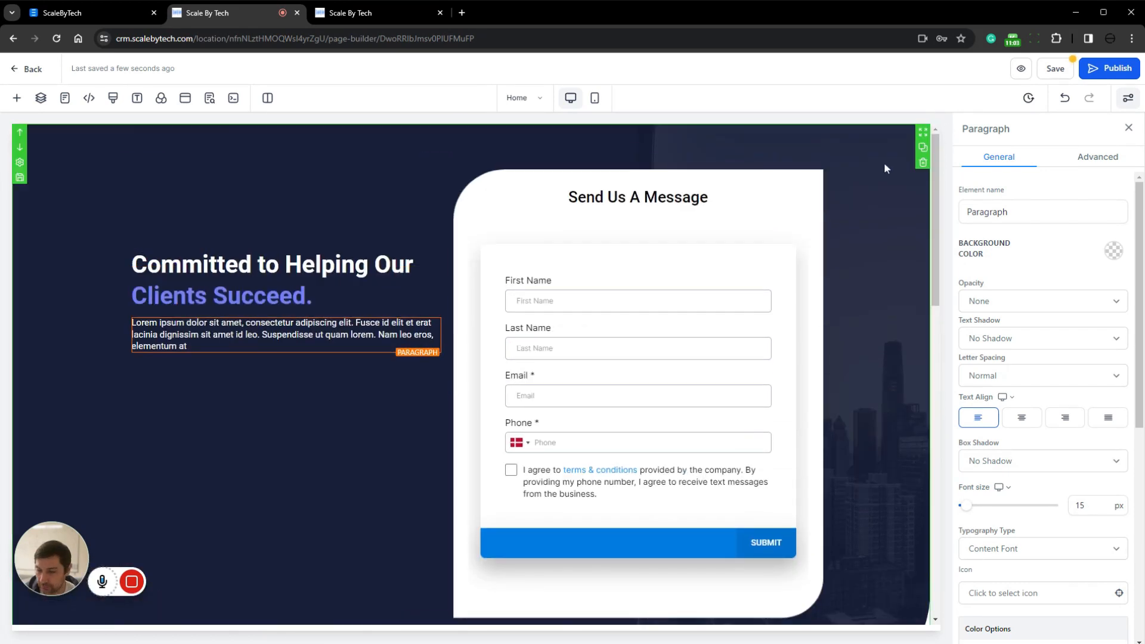
Set the font size of the hero paragraph below the Clients Succeed headline to 18 px
{"action": "left_click_drag", "start_coordinate": [887, 168], "coordinate": [324, 241]}
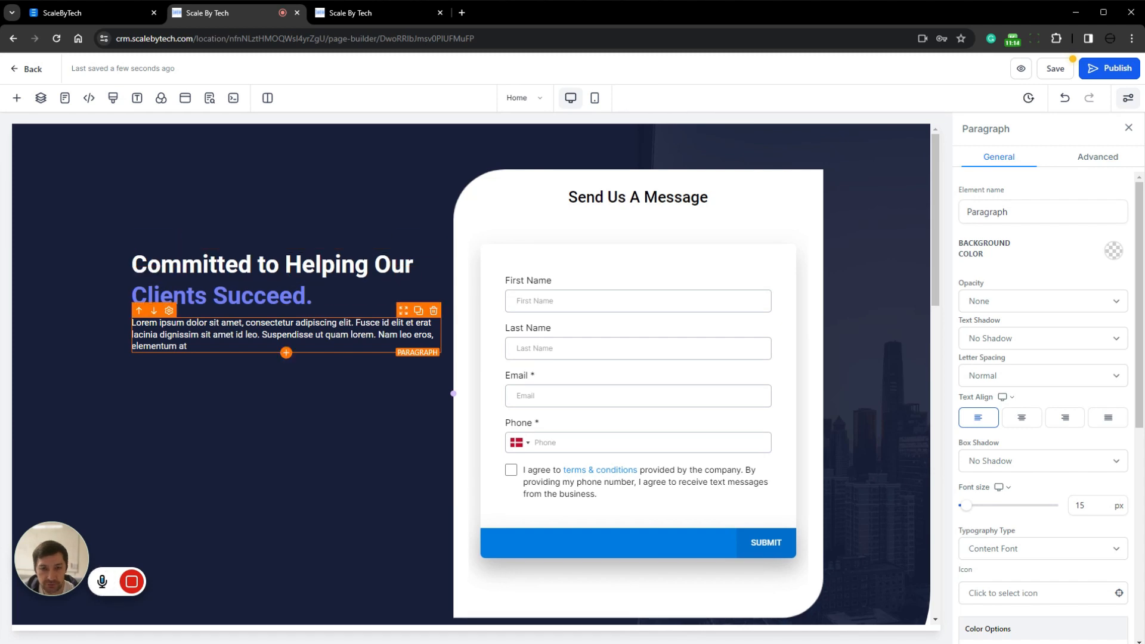
{"action": "left_click_drag", "start_coordinate": [188, 346], "coordinate": [116, 327]}
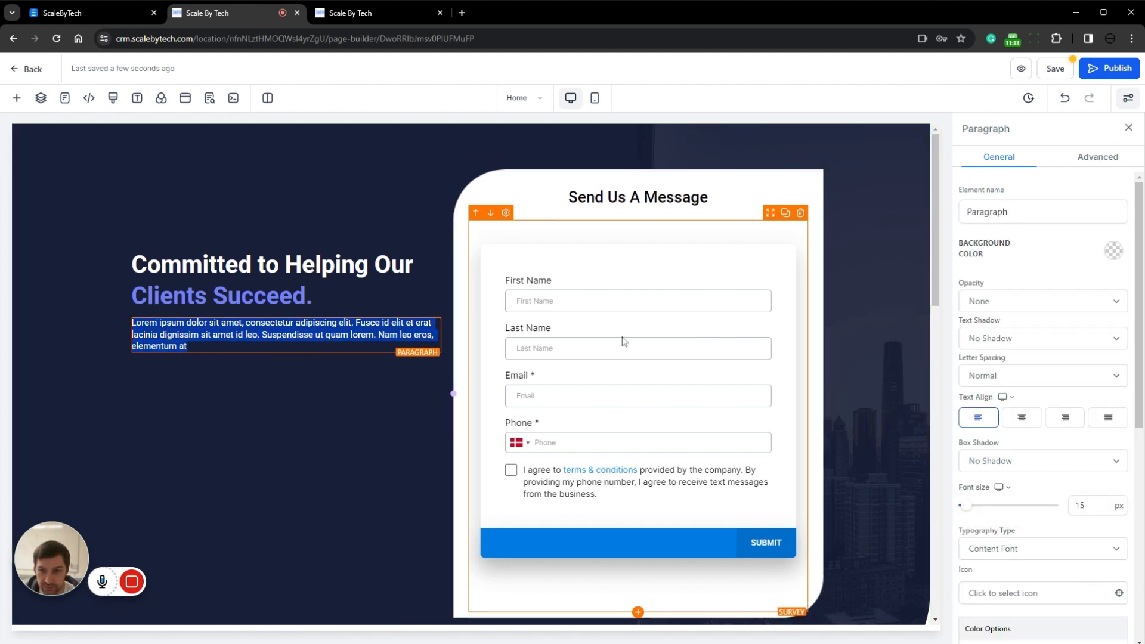
{"action": "left_click_drag", "start_coordinate": [966, 507], "coordinate": [974, 511]}
{"action": "double_click", "coordinate": [1082, 506]}
{"action": "type", "text": "18"}
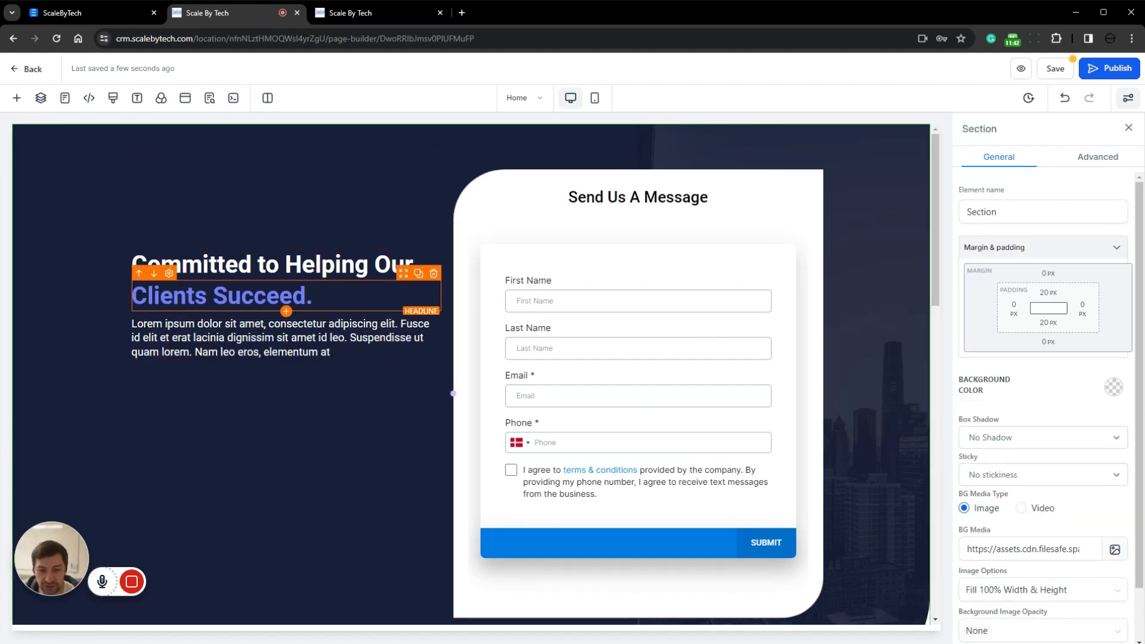
Set the redirect action of the Send Us A Message survey to Go to Next step, and save the page
{"action": "scroll", "coordinate": [790, 375], "scroll_direction": "down", "scroll_amount": 2}
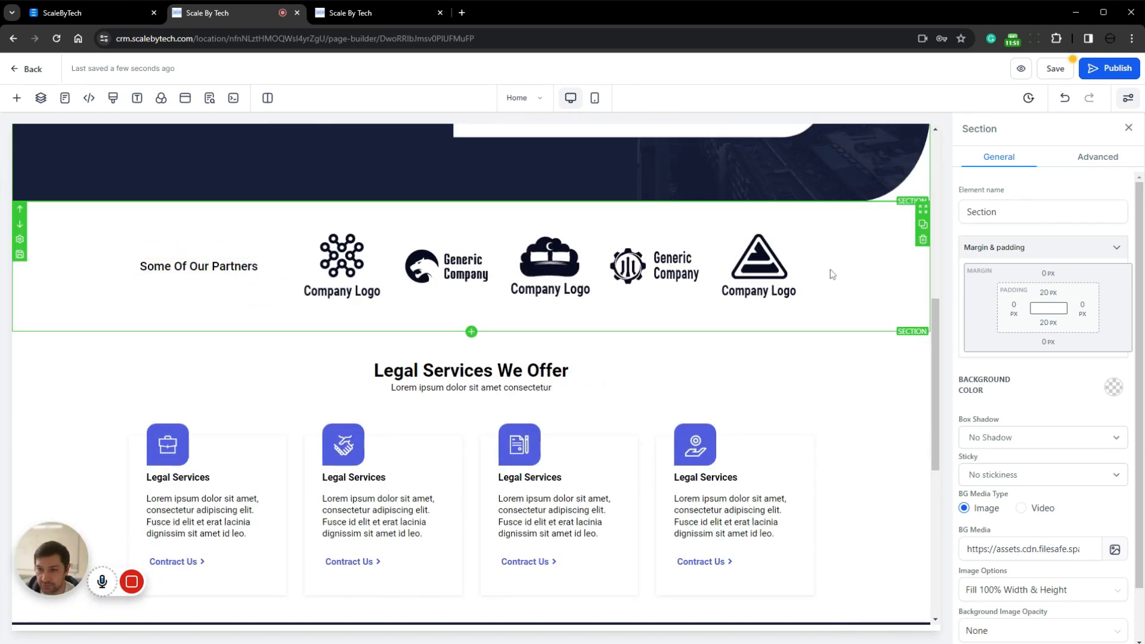
{"action": "scroll", "coordinate": [825, 274], "scroll_direction": "down", "scroll_amount": 3}
{"action": "scroll", "coordinate": [471, 299], "scroll_direction": "down", "scroll_amount": 2}
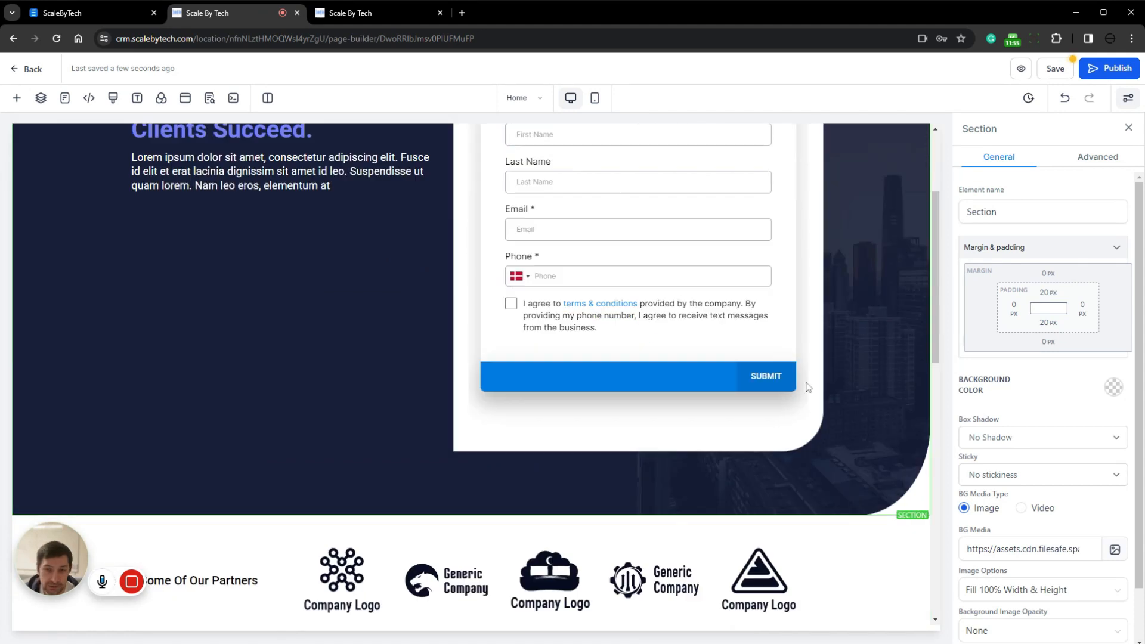
{"action": "scroll", "coordinate": [814, 391], "scroll_direction": "up", "scroll_amount": 3}
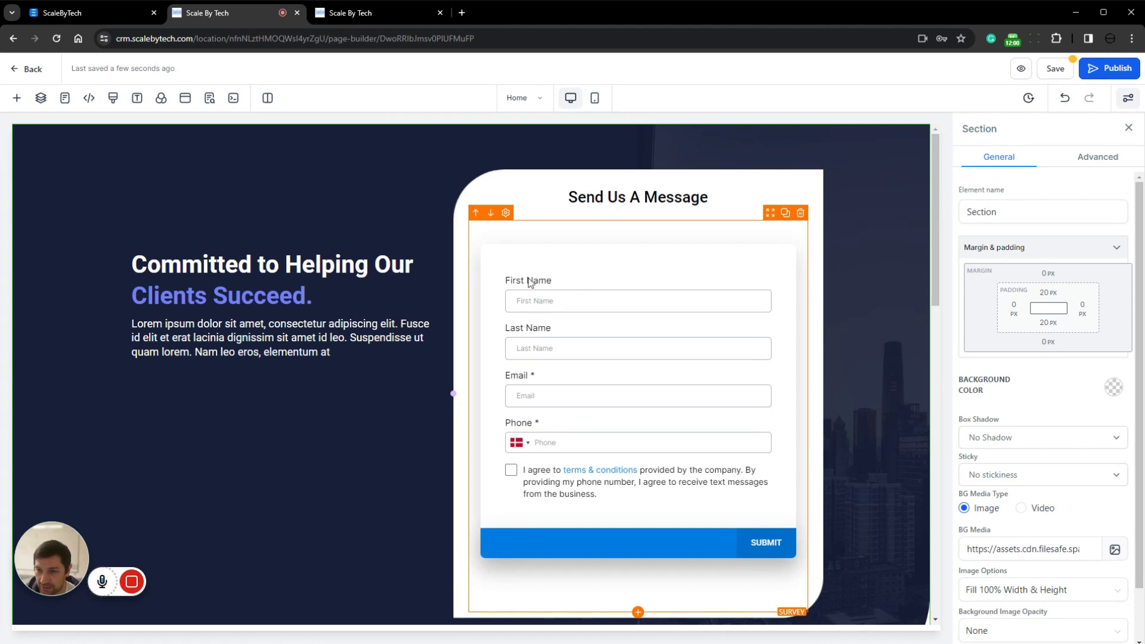
{"action": "left_click", "coordinate": [625, 321]}
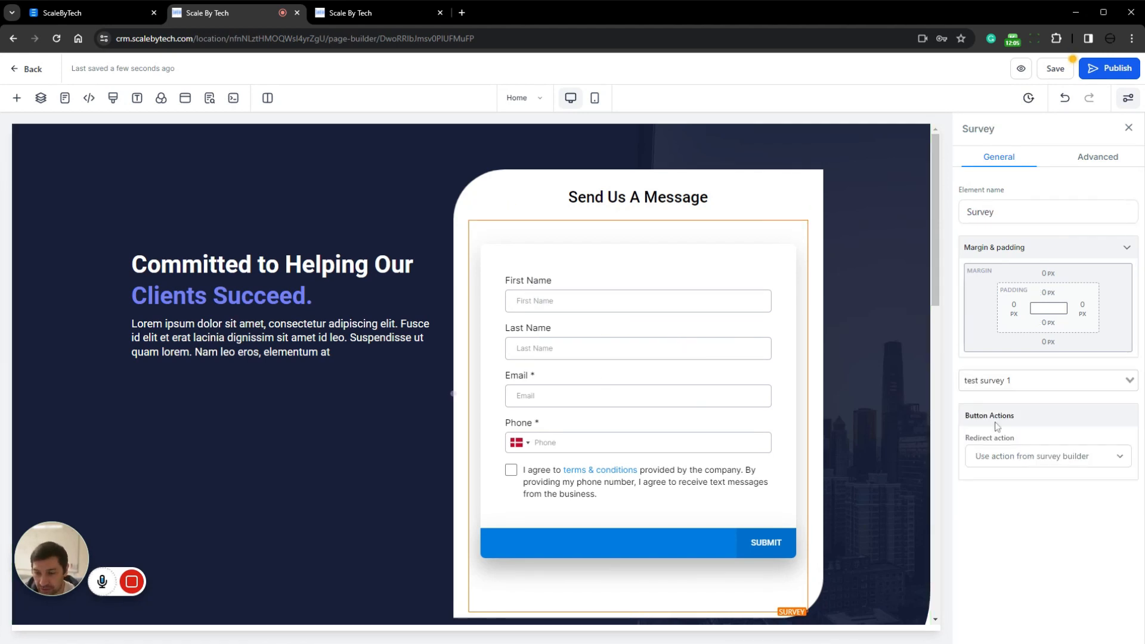
{"action": "left_click", "coordinate": [1109, 461]}
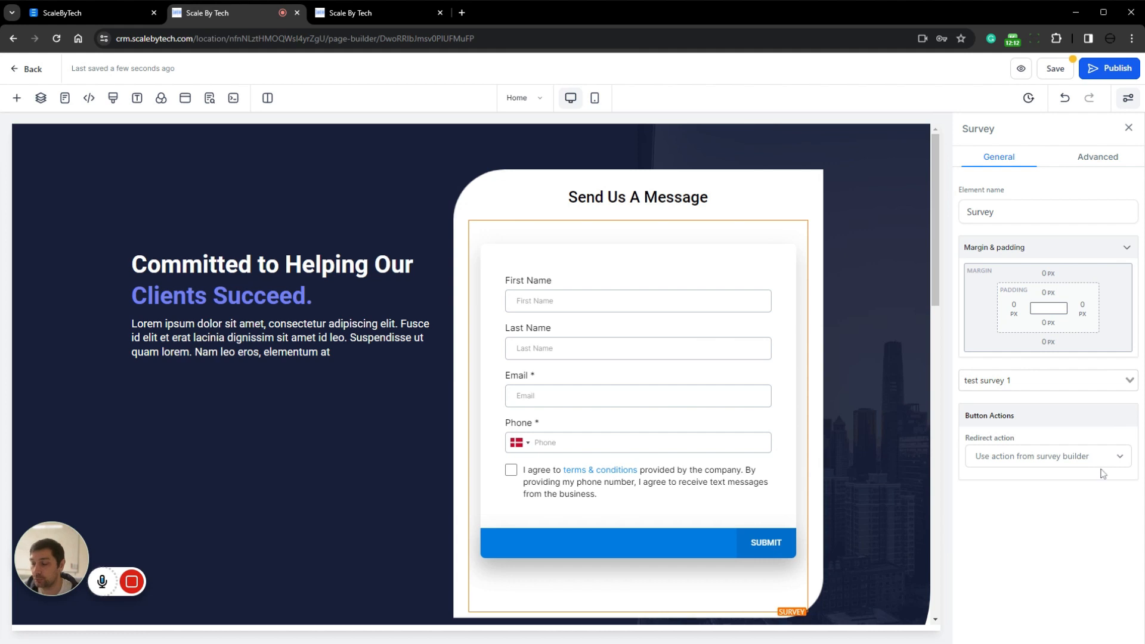
{"action": "left_click", "coordinate": [1077, 461]}
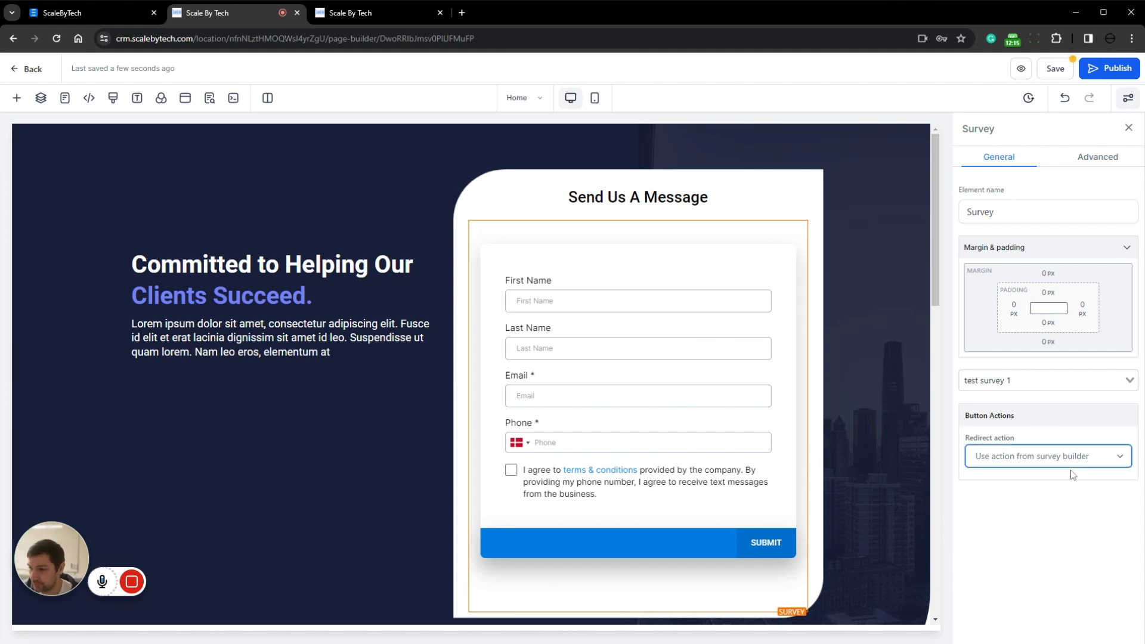
{"action": "left_click", "coordinate": [1062, 486]}
{"action": "left_click", "coordinate": [1064, 72]}
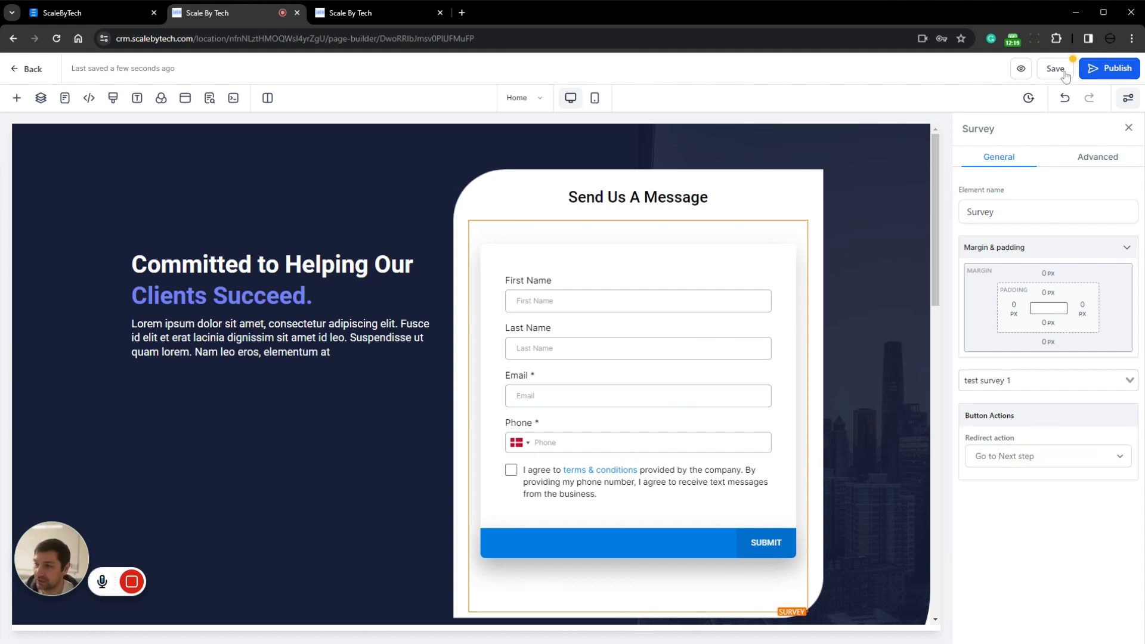
Look over the SEO Meta Data fields of the Home page and close them without entering anything
{"action": "left_click_drag", "start_coordinate": [36, 188], "coordinate": [144, 203]}
{"action": "left_click", "coordinate": [101, 240]}
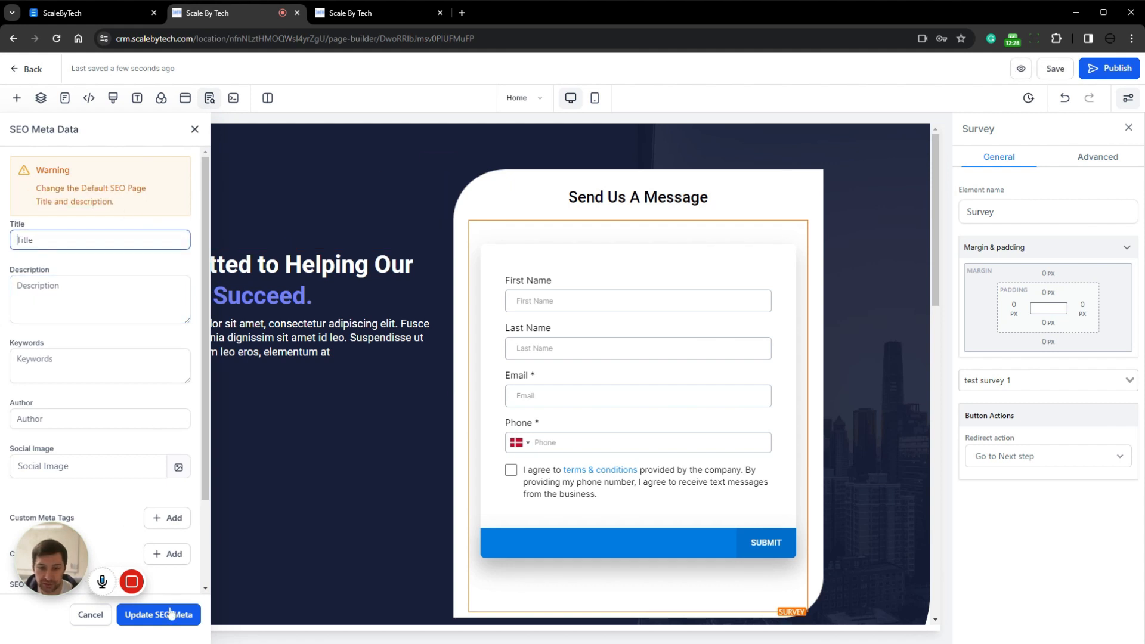
{"action": "left_click", "coordinate": [194, 130]}
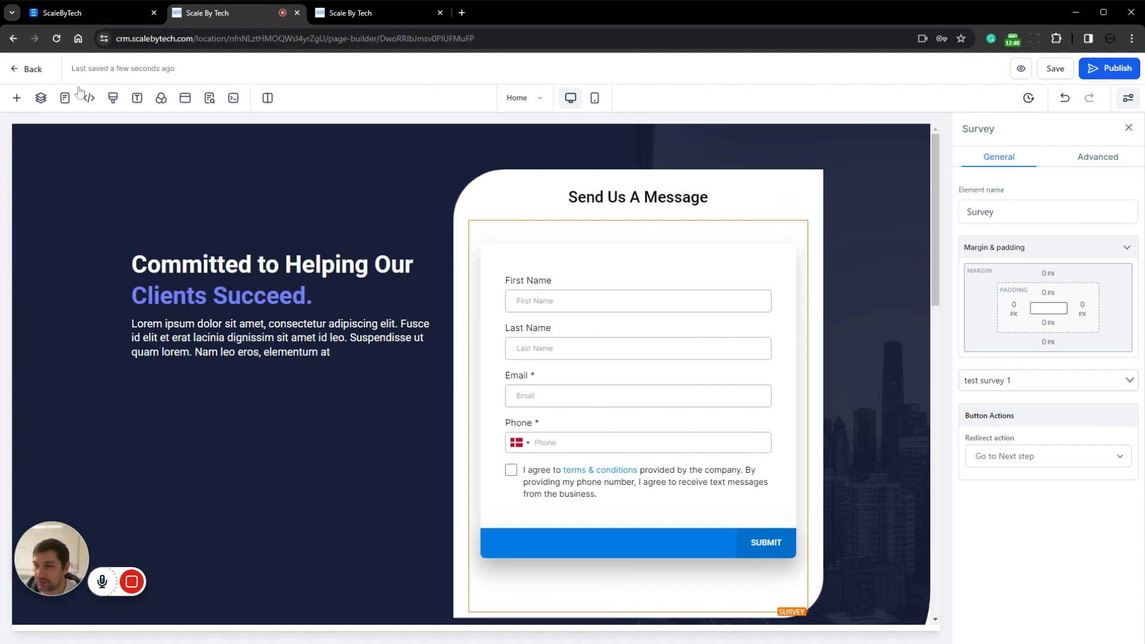
Leave the page editor and open Test Survey 1 in the survey builder
{"action": "left_click", "coordinate": [24, 69]}
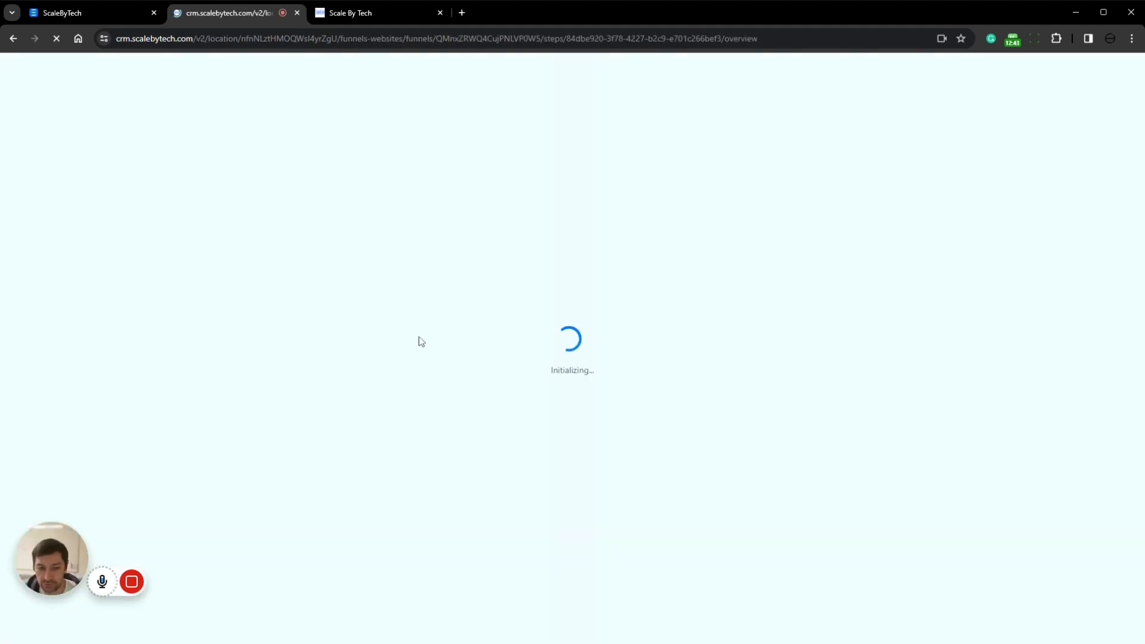
{"action": "mouse_move", "coordinate": [543, 92]}
{"action": "left_click", "coordinate": [561, 130]}
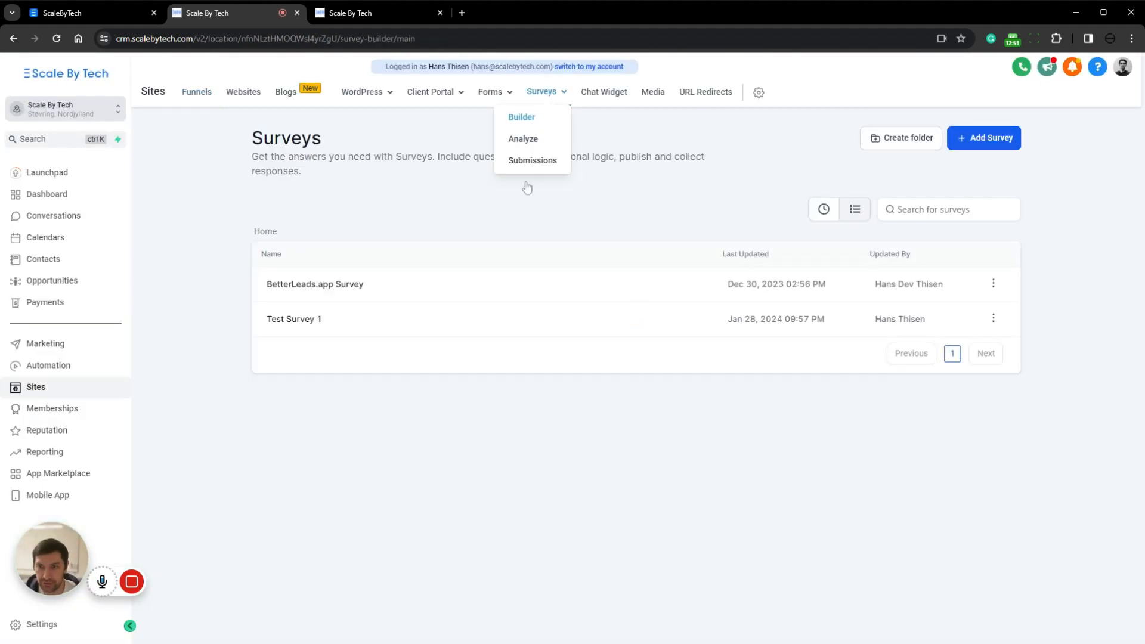
{"action": "left_click", "coordinate": [481, 334]}
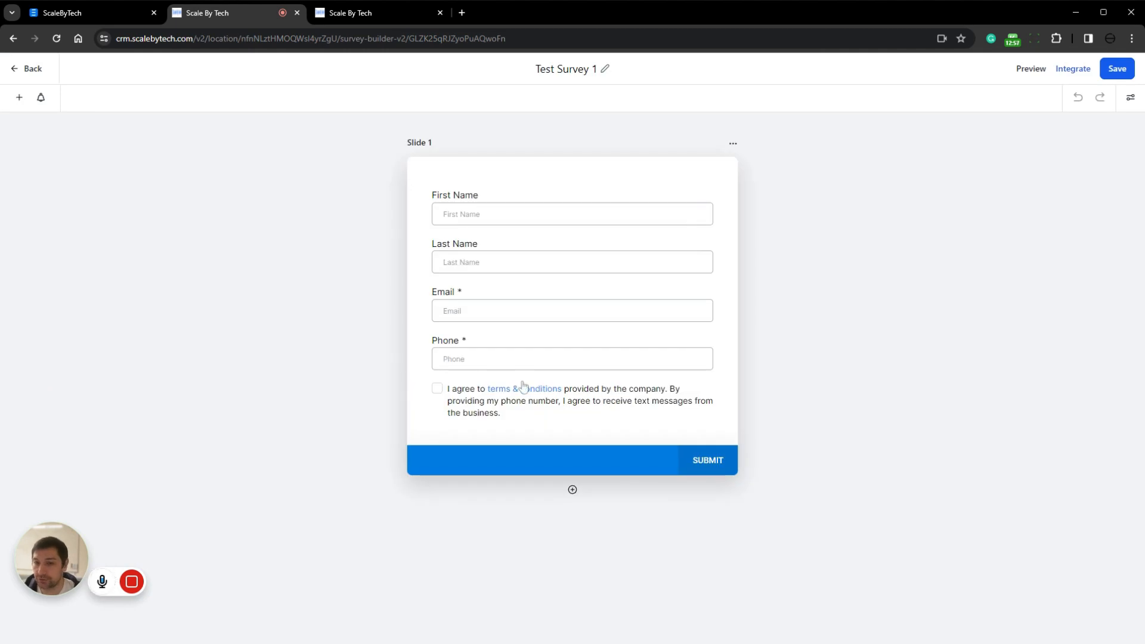
Make the First Name and Last Name fields required, and remove the Last Name field from Slide 1
{"action": "left_click", "coordinate": [512, 221]}
{"action": "left_click", "coordinate": [980, 406]}
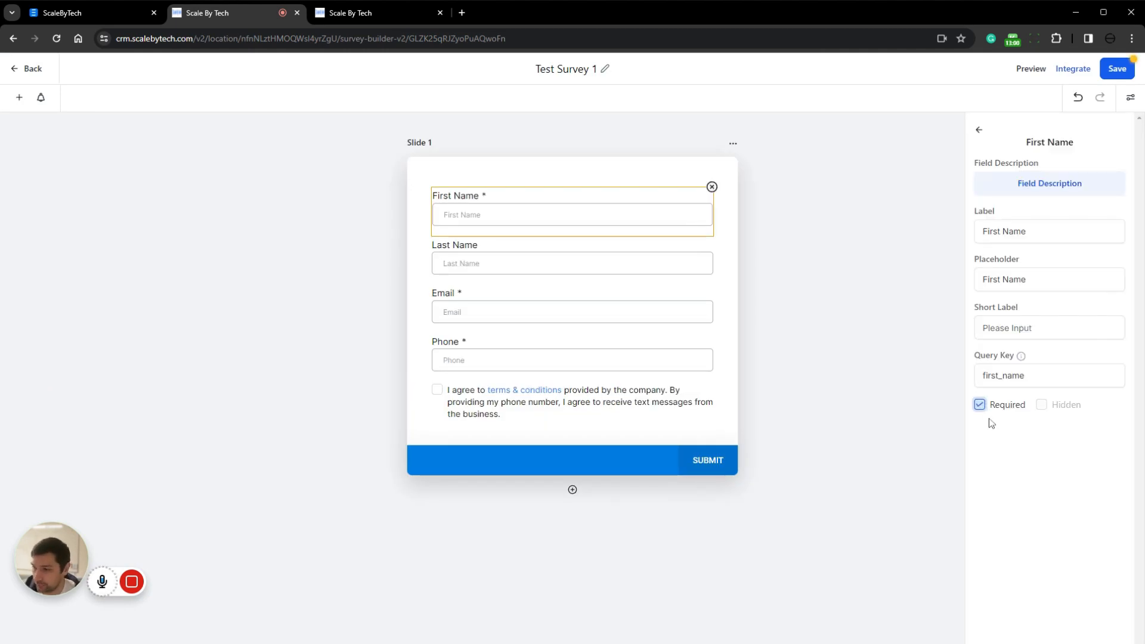
{"action": "left_click", "coordinate": [535, 248]}
{"action": "left_click", "coordinate": [1004, 409]}
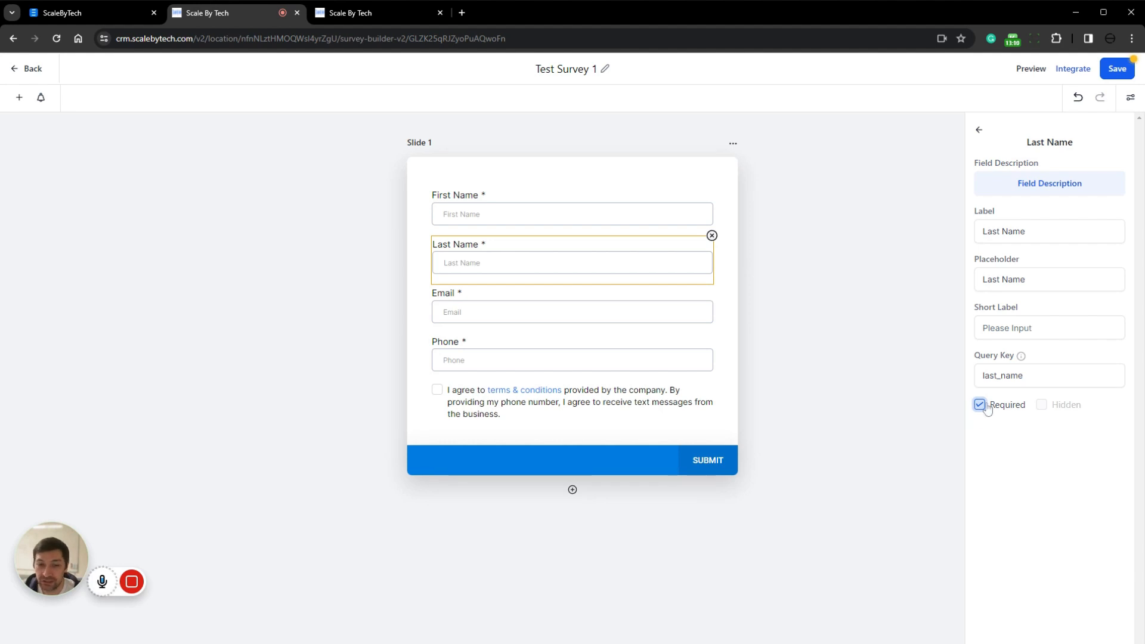
{"action": "left_click", "coordinate": [712, 236]}
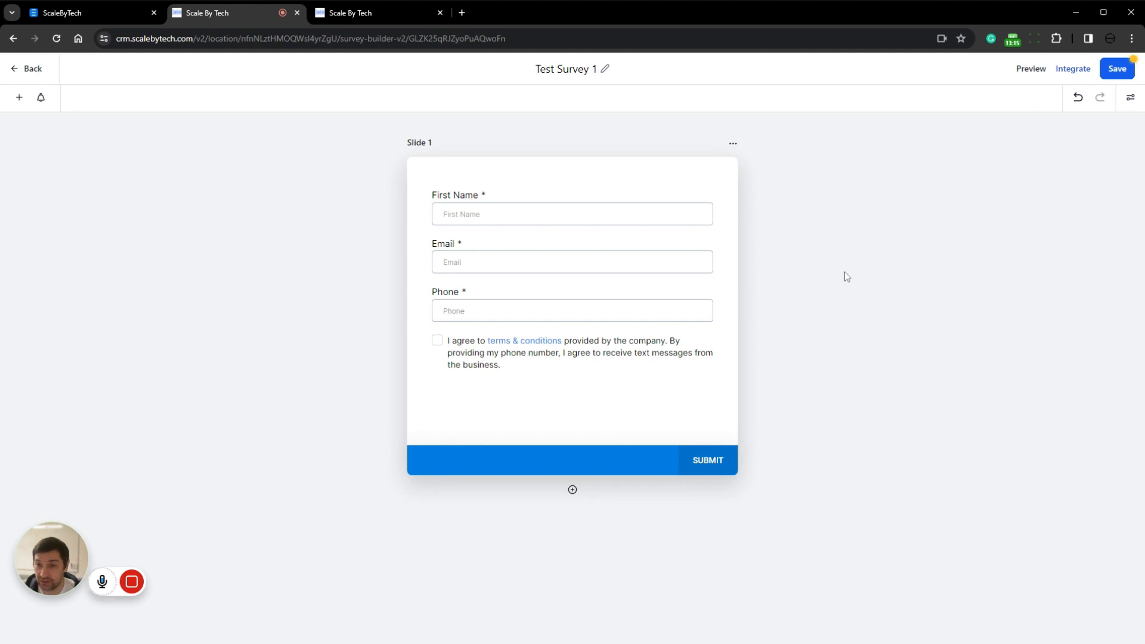
Add the Form Submission Message custom field between Email and Phone as a required field labelled "Your Message", and save the survey
{"action": "left_click", "coordinate": [20, 98]}
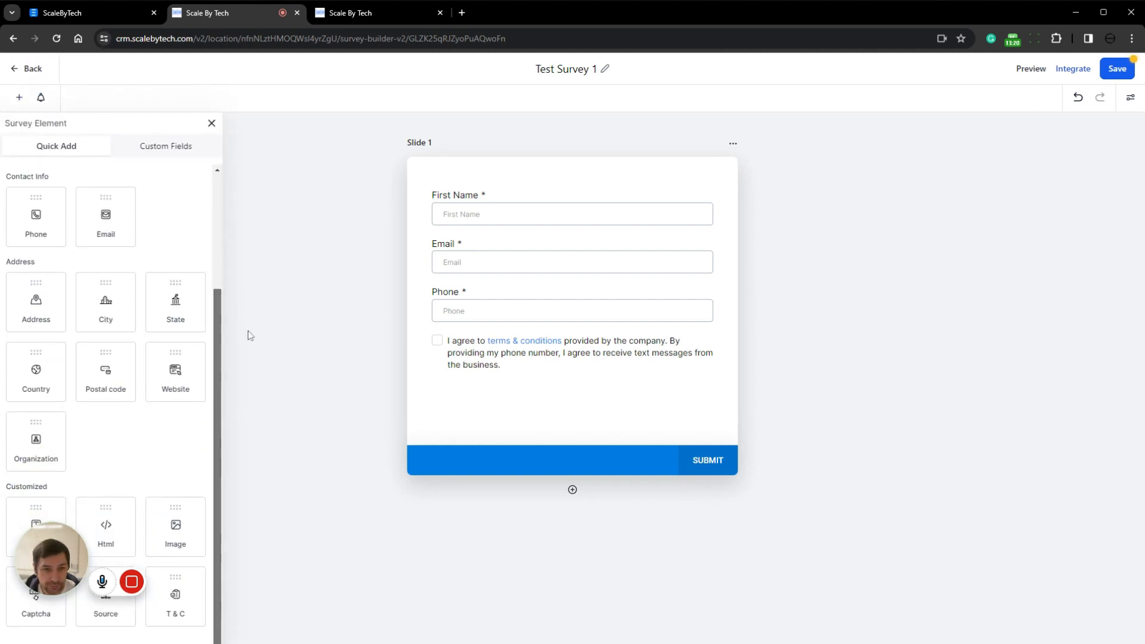
{"action": "scroll", "coordinate": [209, 186], "scroll_direction": "up", "scroll_amount": 3}
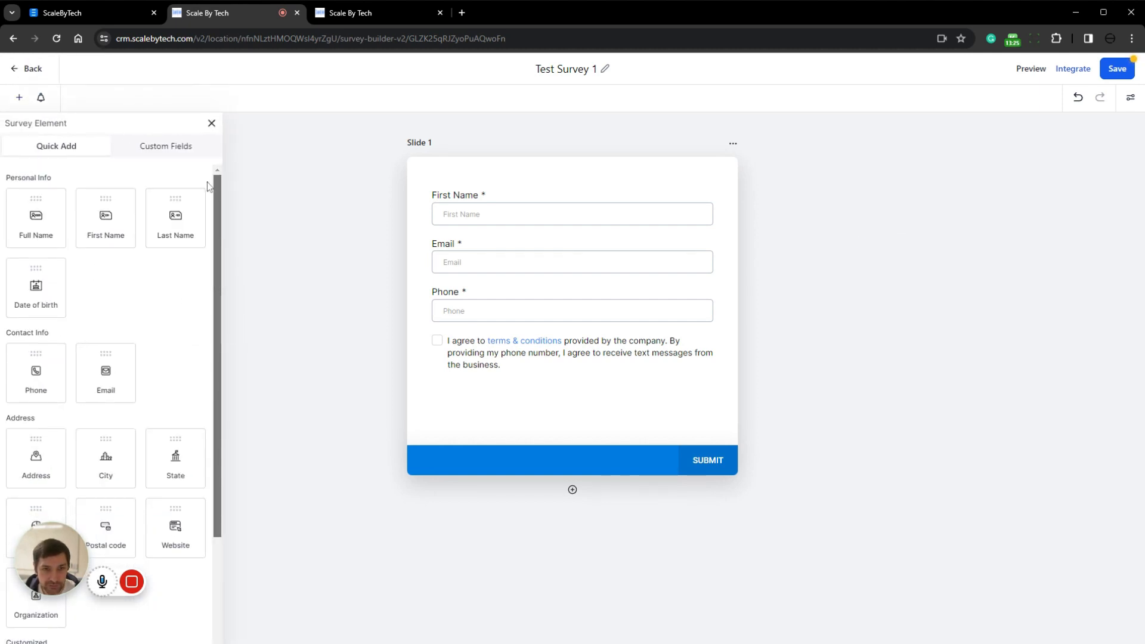
{"action": "scroll", "coordinate": [195, 356], "scroll_direction": "down", "scroll_amount": 3}
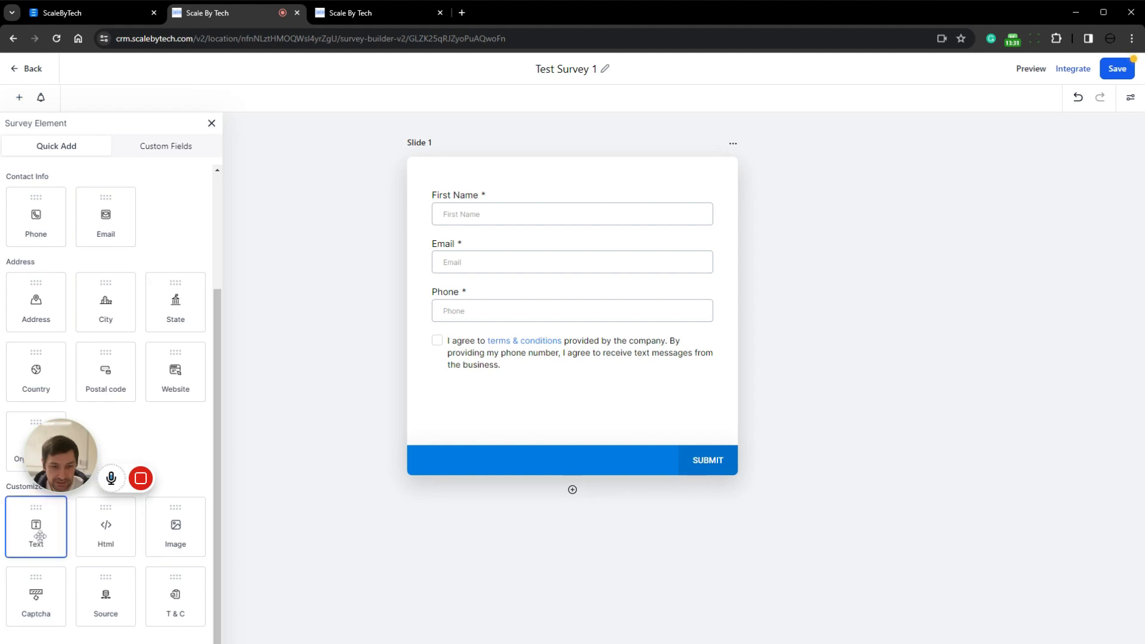
{"action": "left_click_drag", "start_coordinate": [35, 531], "coordinate": [512, 300]}
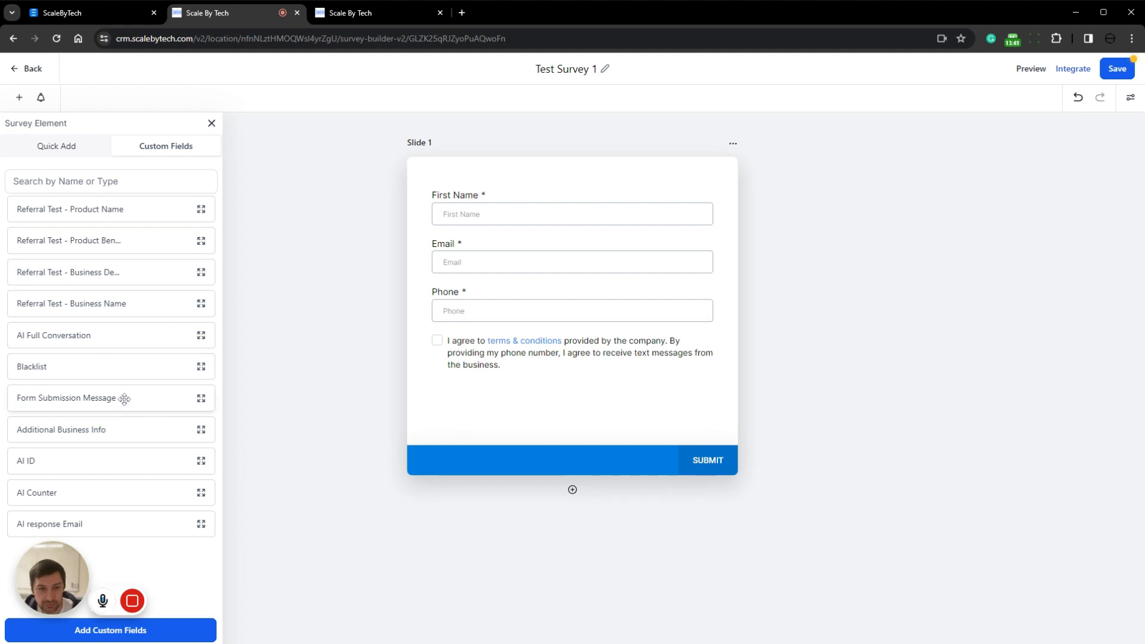
{"action": "left_click_drag", "start_coordinate": [142, 401], "coordinate": [525, 303]}
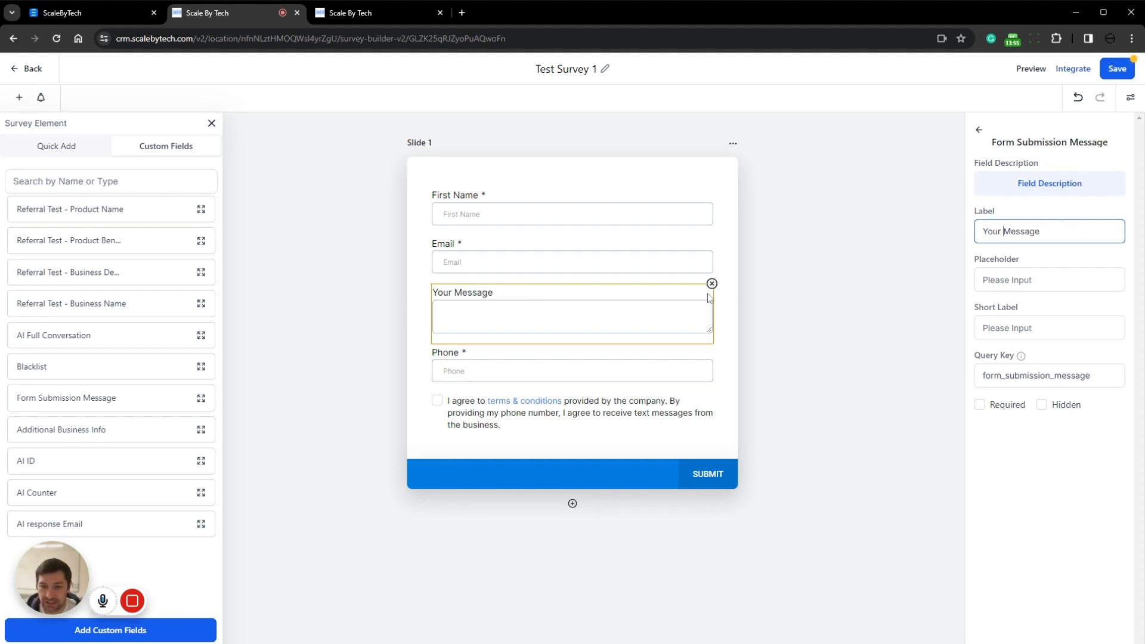
{"action": "left_click", "coordinate": [989, 405]}
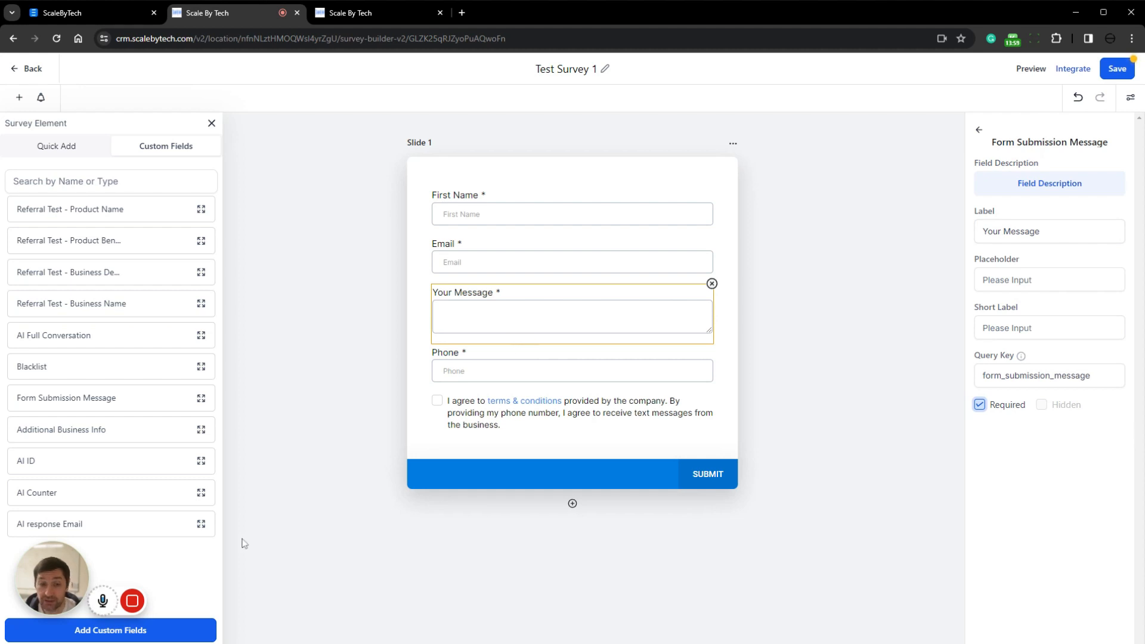
{"action": "left_click", "coordinate": [1113, 70]}
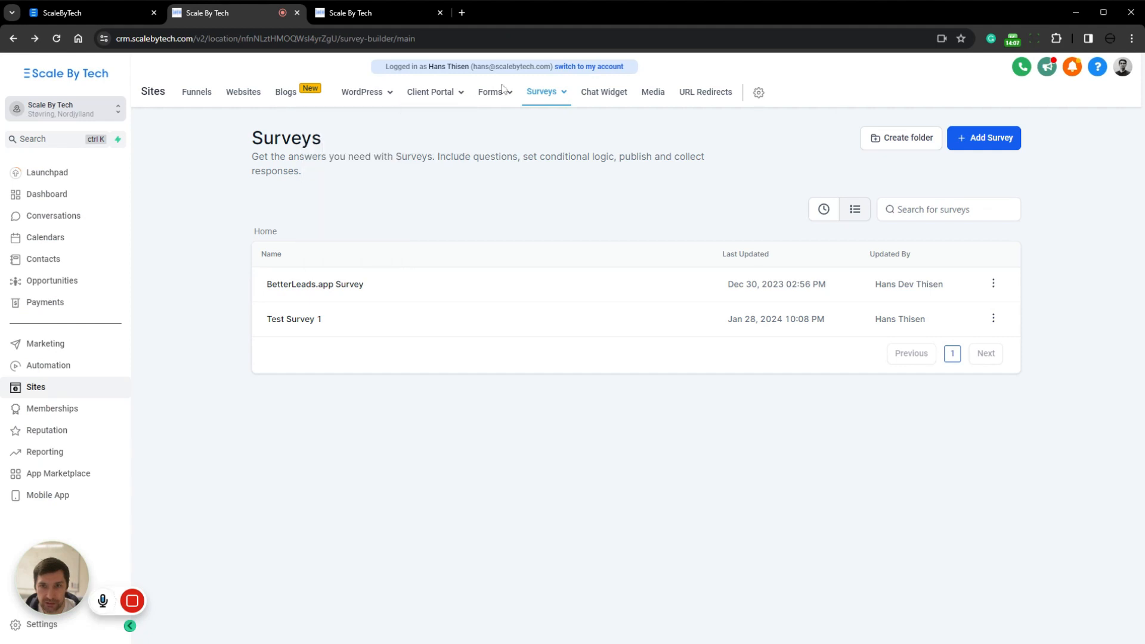
Return to the funnels list, check the Move To Folder option for Attorney Leads, and open that funnel
{"action": "left_click", "coordinate": [206, 94]}
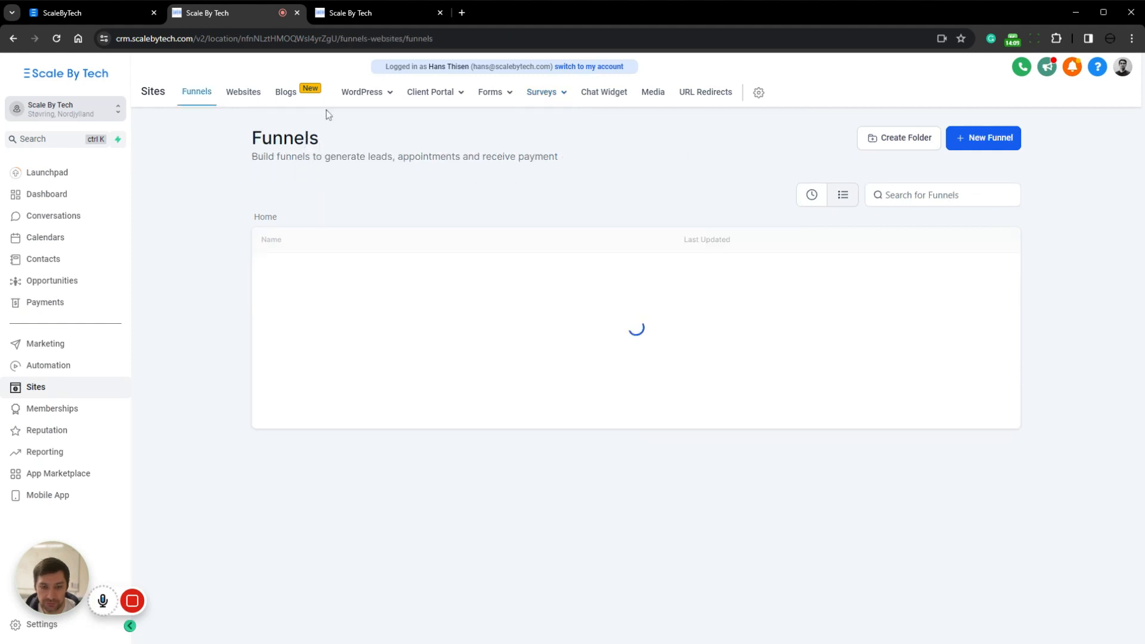
{"action": "left_click", "coordinate": [310, 267]}
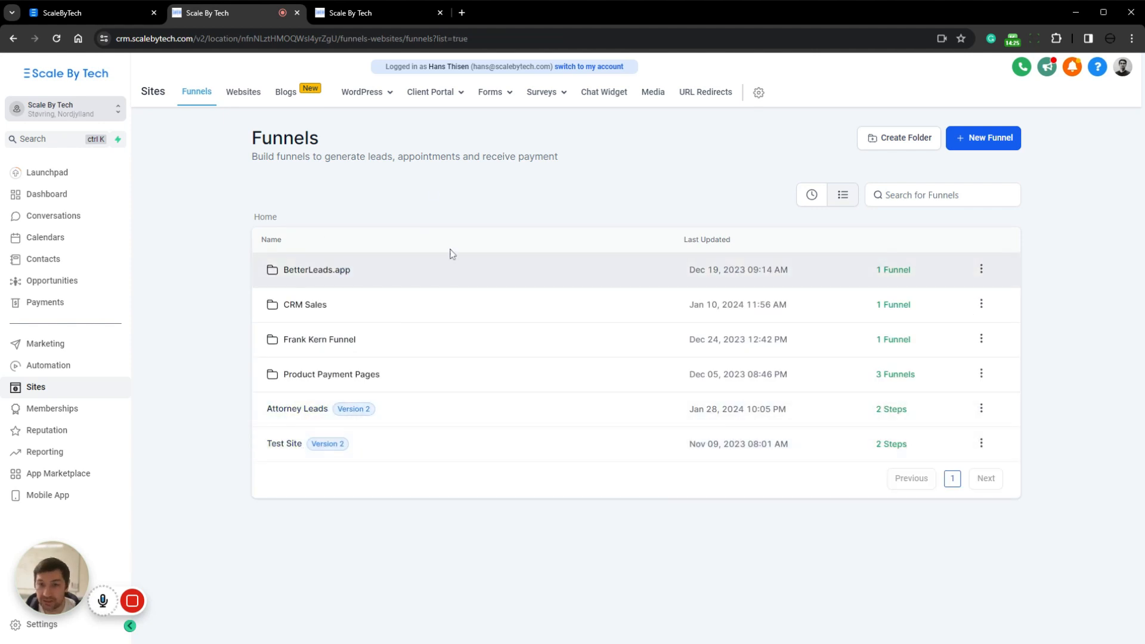
{"action": "left_click", "coordinate": [982, 409]}
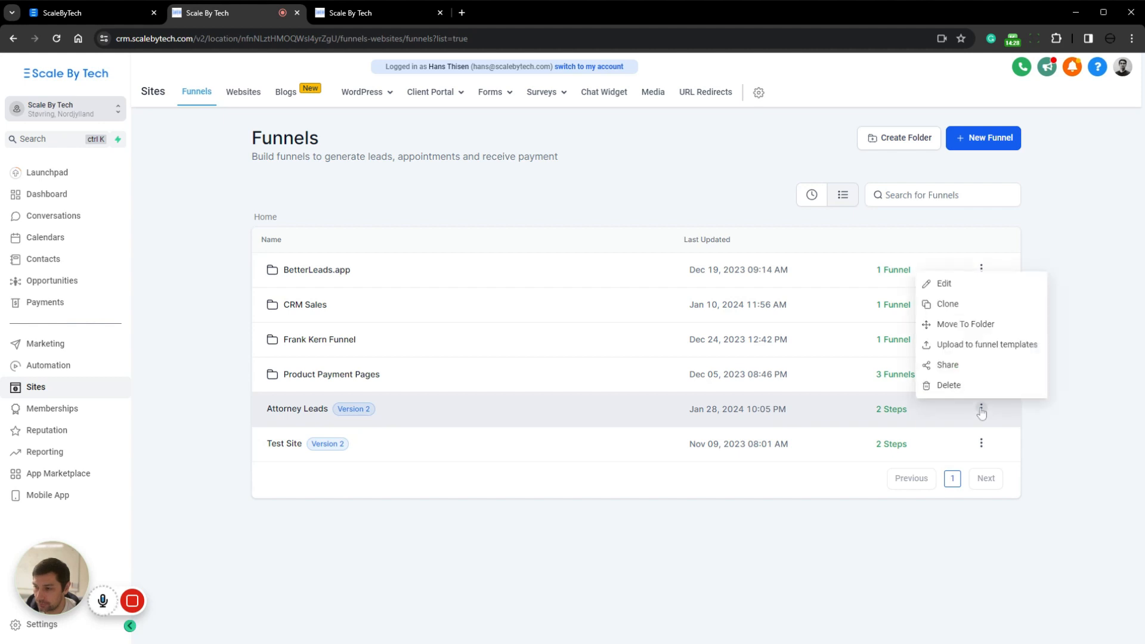
{"action": "left_click", "coordinate": [971, 328]}
{"action": "left_click", "coordinate": [507, 395]}
{"action": "left_click", "coordinate": [483, 421]}
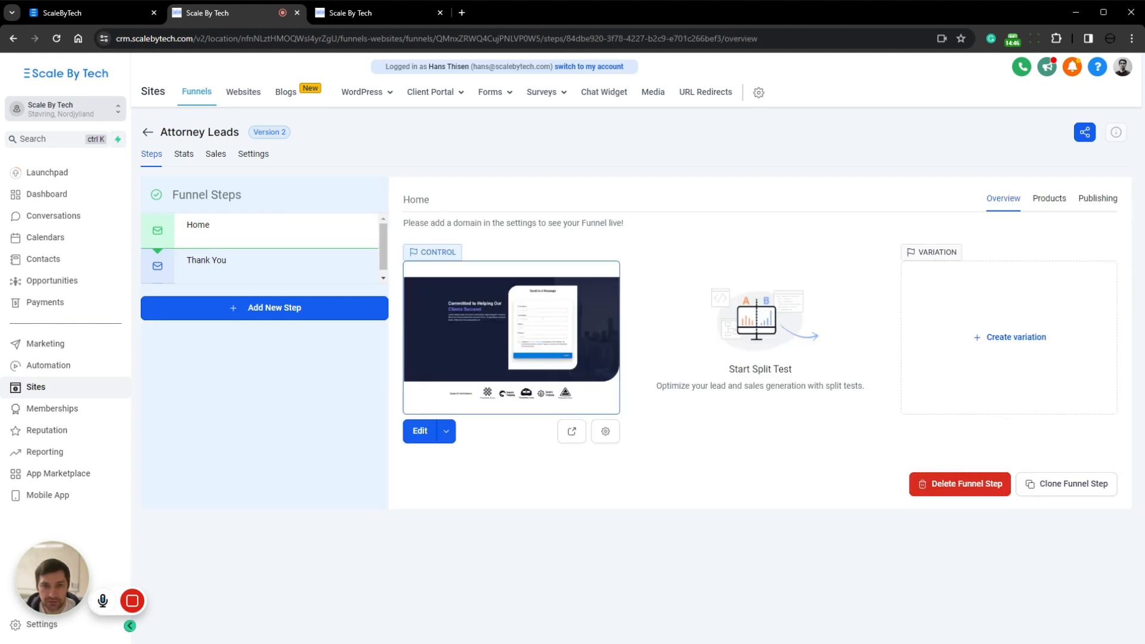
Rename the Attorney Leads funnel as Test Funnel with the path /test-tunnel in its settings, and save them
{"action": "left_click", "coordinate": [254, 154]}
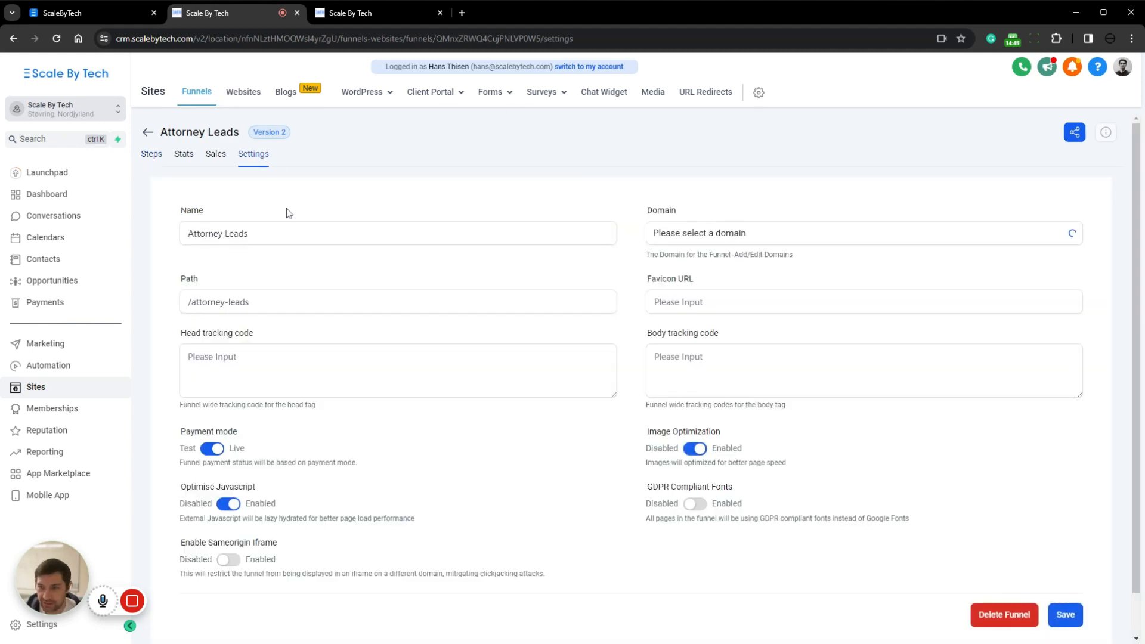
{"action": "left_click_drag", "start_coordinate": [256, 233], "coordinate": [159, 246]}
{"action": "type", "text": "Test Funnel"}
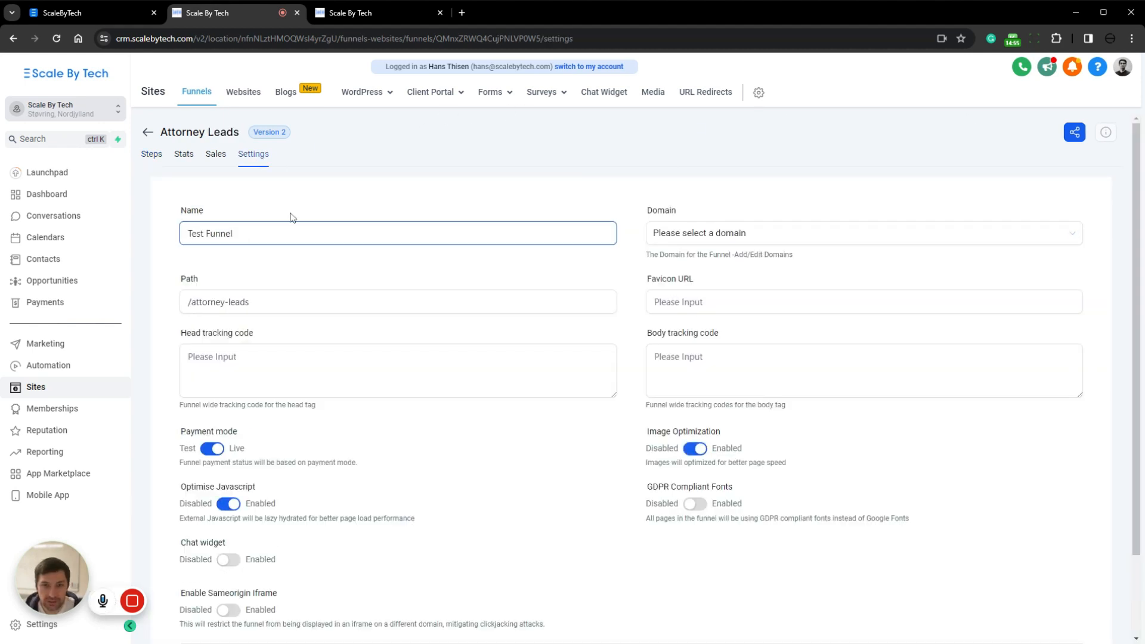
{"action": "left_click", "coordinate": [293, 215]}
{"action": "left_click", "coordinate": [256, 302]}
{"action": "left_click_drag", "start_coordinate": [256, 302], "coordinate": [192, 302]}
{"action": "type", "text": "Tes"}
{"action": "type", "text": "t Funne"}
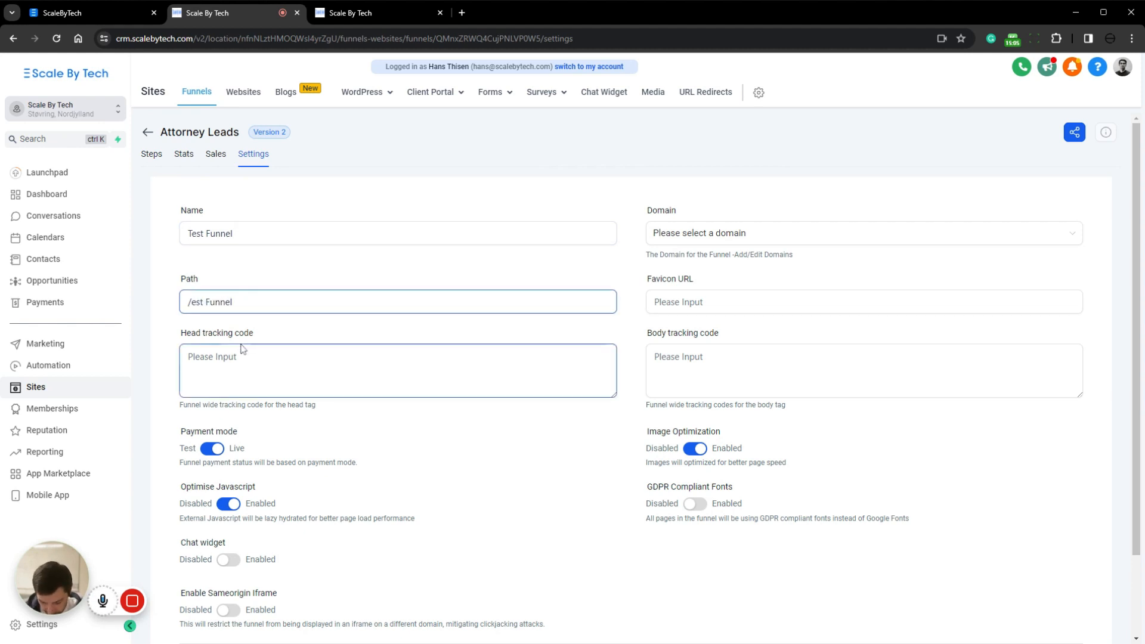
{"action": "type", "text": "funnel"}
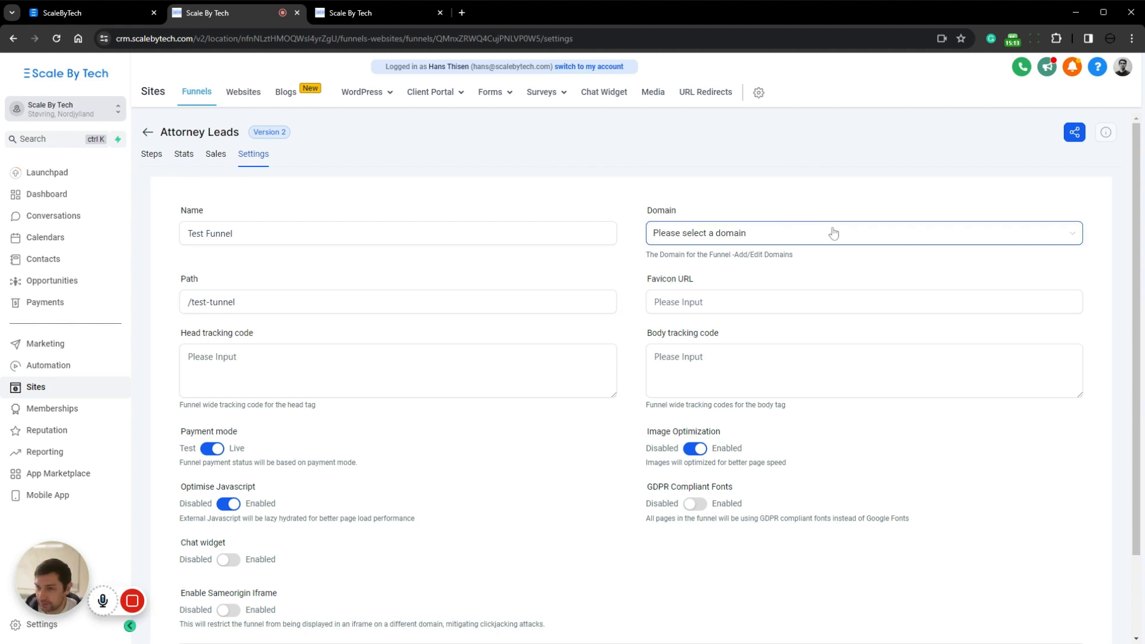
{"action": "scroll", "coordinate": [966, 510], "scroll_direction": "down", "scroll_amount": 2}
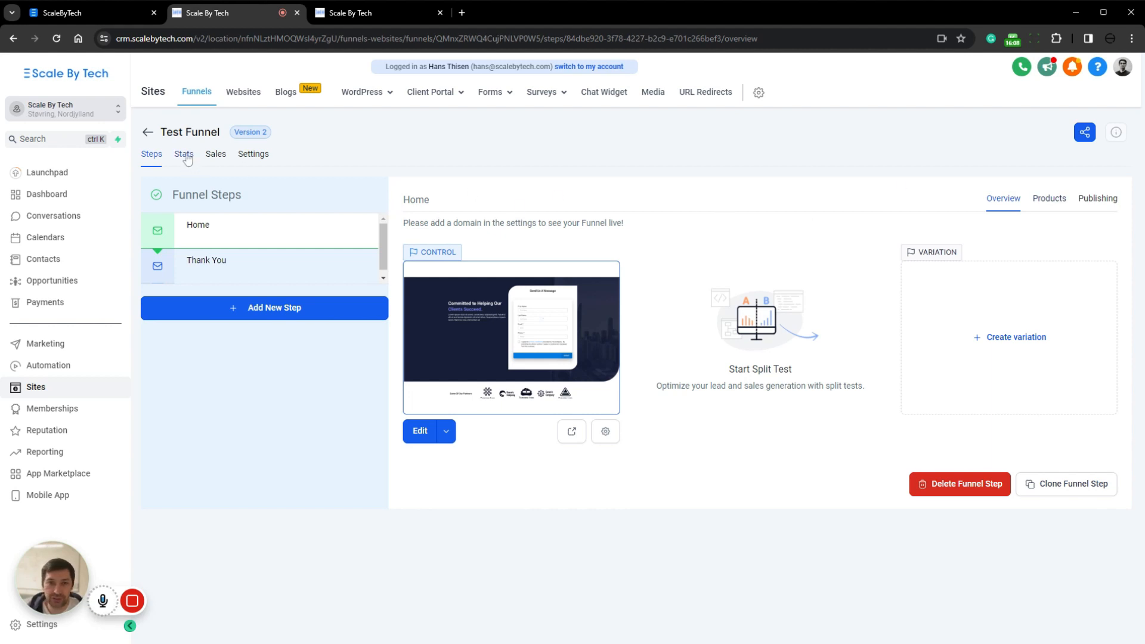
{"action": "mouse_move", "coordinate": [205, 613]}
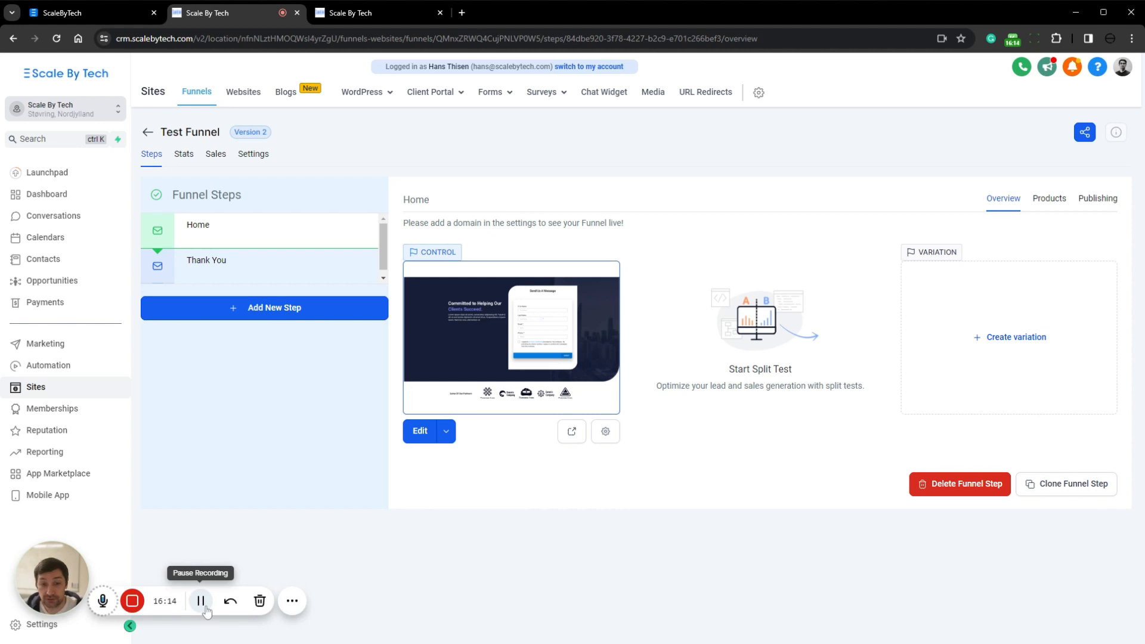